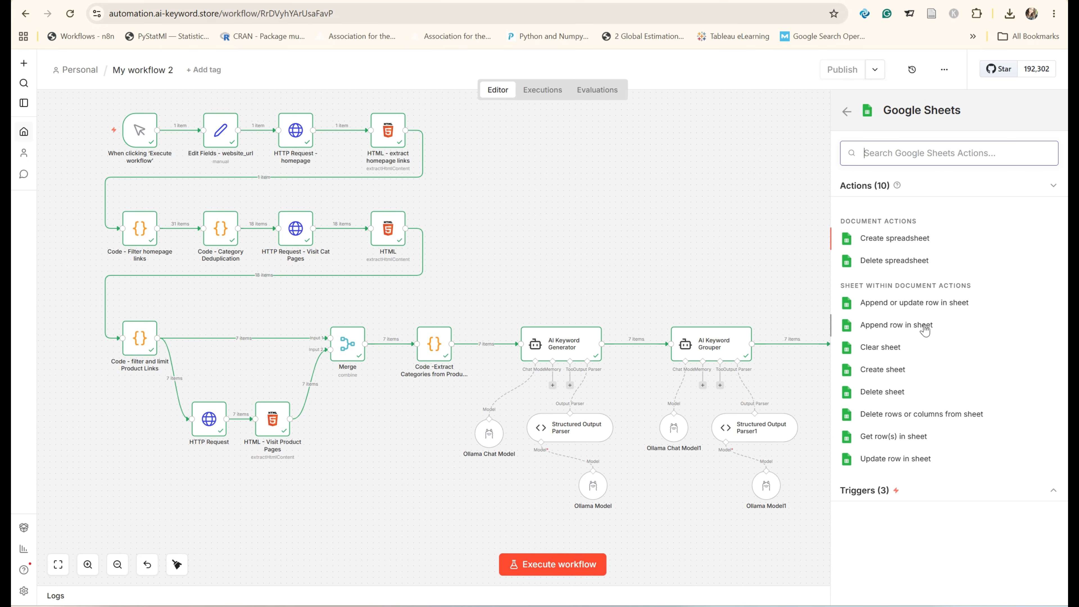
Step: Add a Google Sheets "Append row in sheet" node after the AI Agent - Ad Copy Generator and open its parameters
left_click(858, 332)
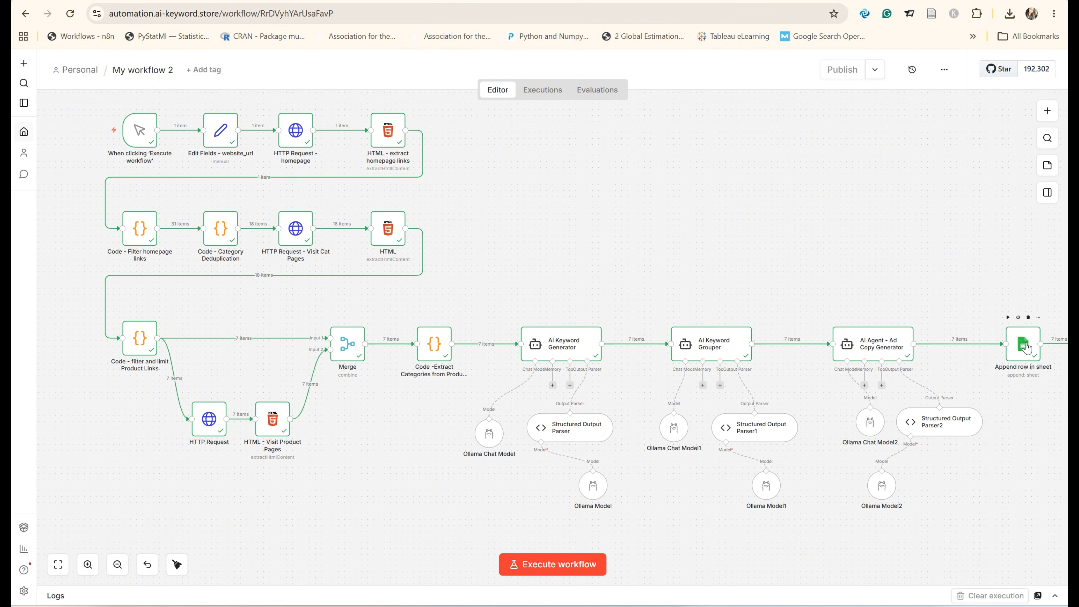
left_click_drag(1026, 347, 994, 349)
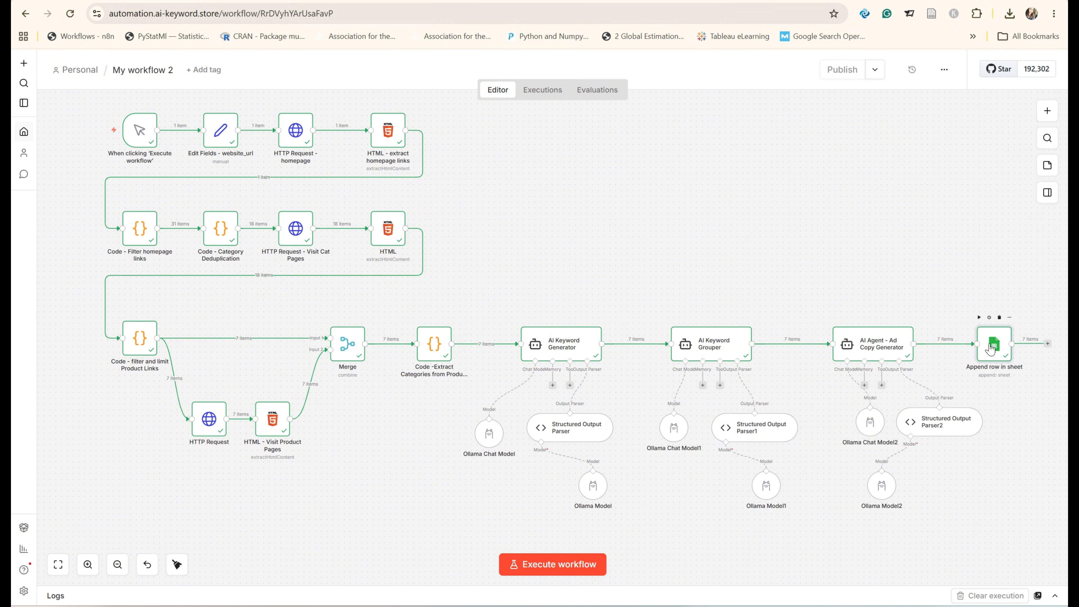
double_click(991, 349)
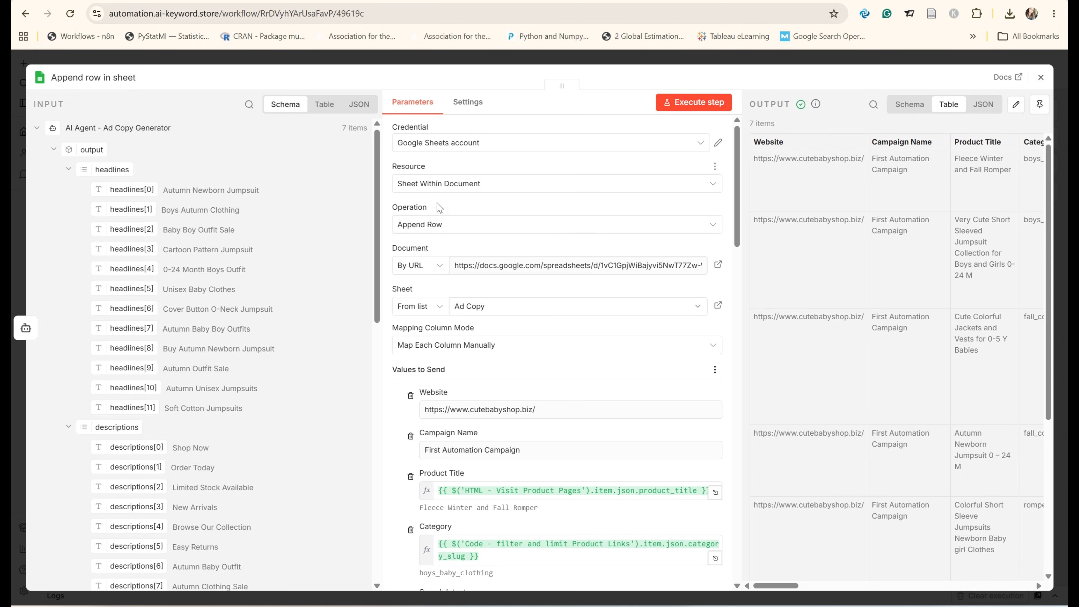
scroll(446, 234, "down", 2)
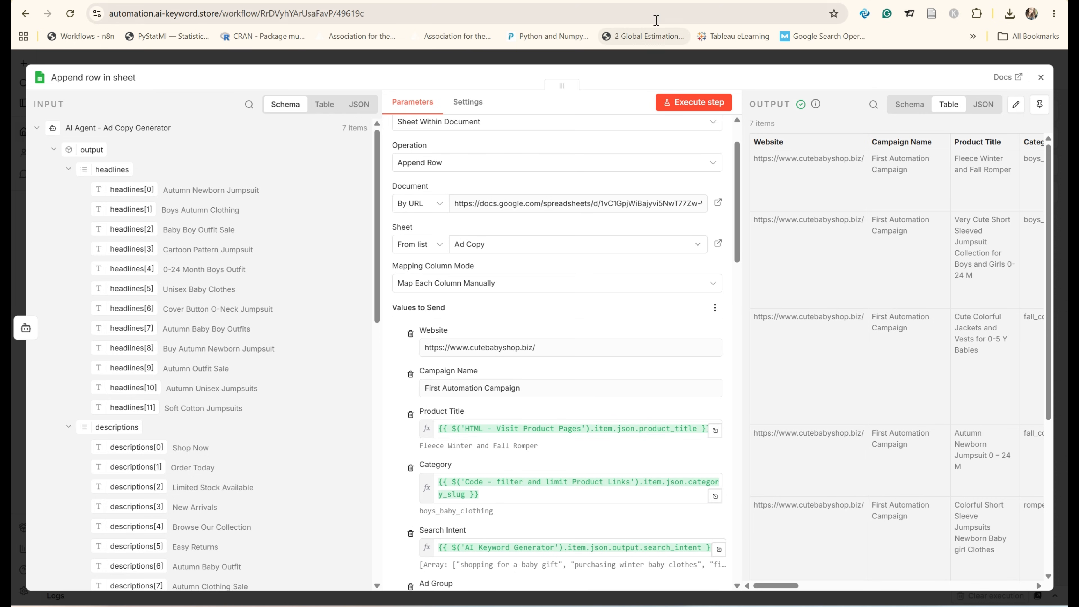
Step: Review the columns of the AI Ad Copies spreadsheet, including the Category cells D2:D5, and return to the Append row node
left_click(616, 1)
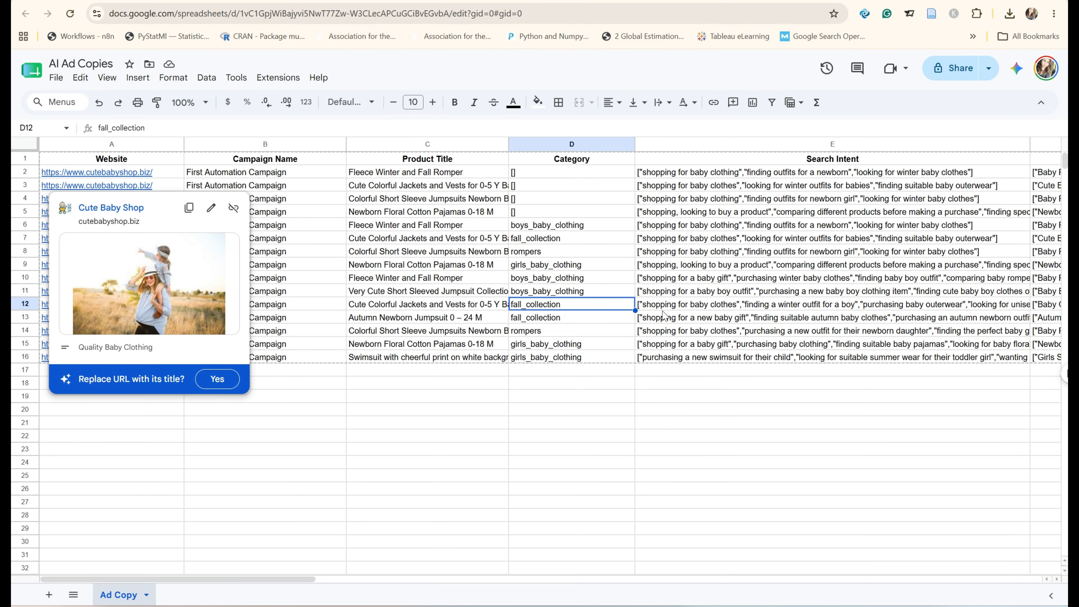
left_click(736, 412)
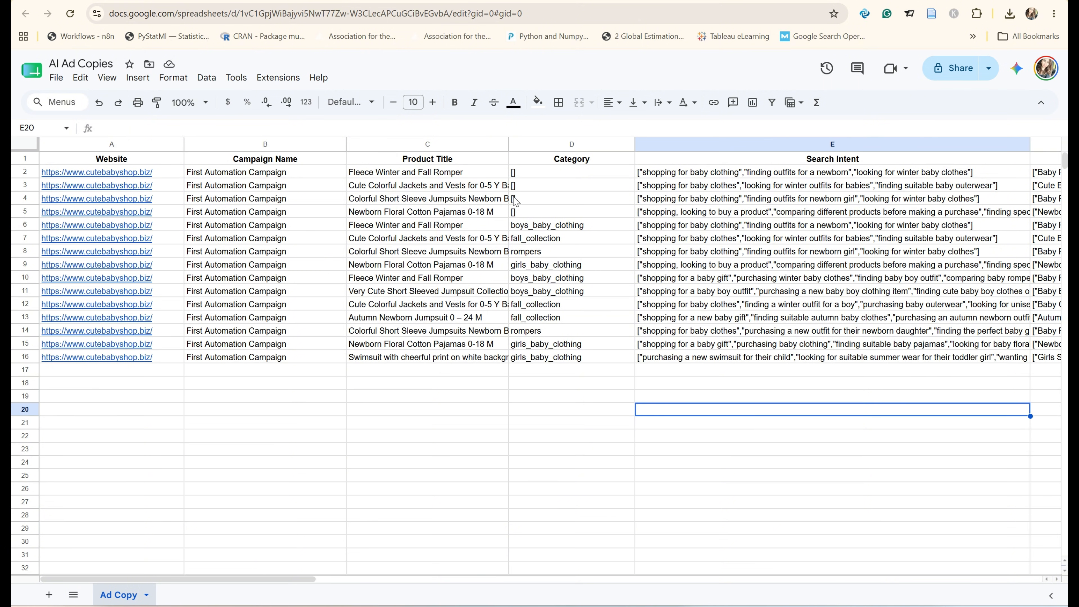
left_click_drag(541, 175, 542, 215)
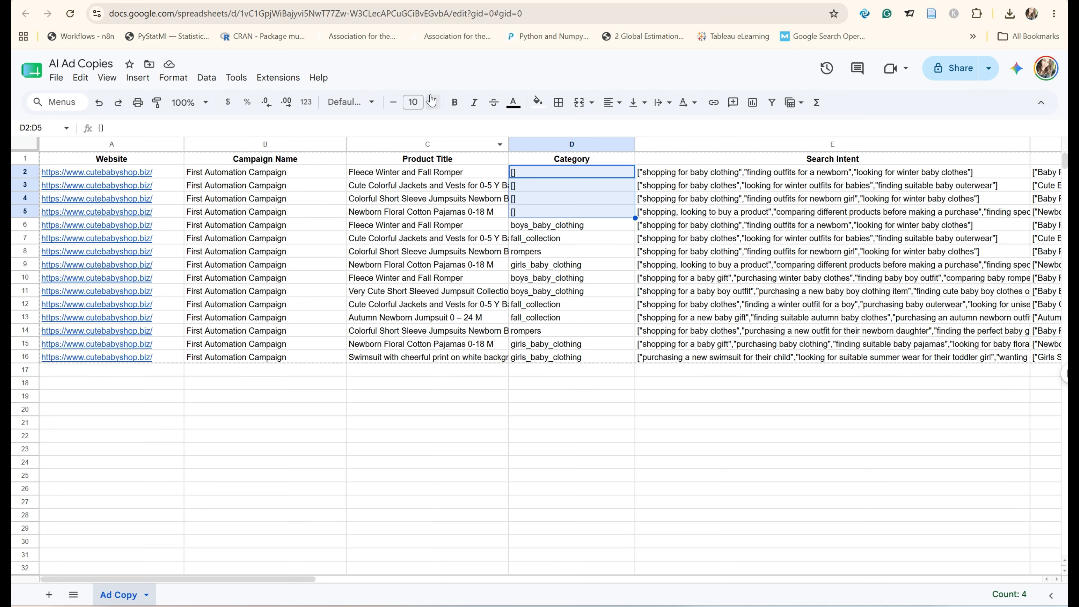
left_click(339, 1)
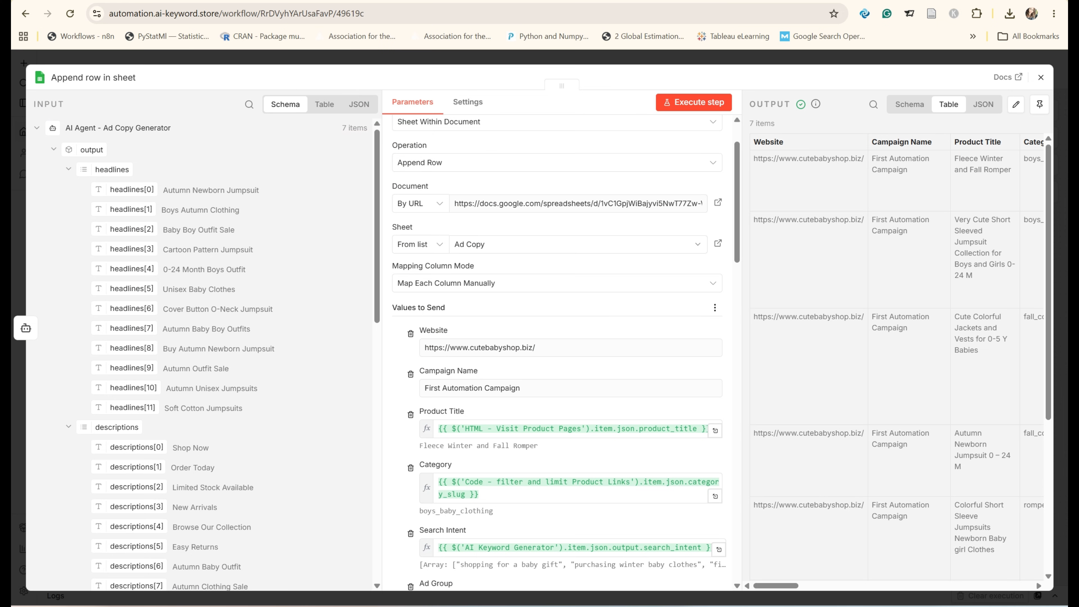
left_click(467, 1)
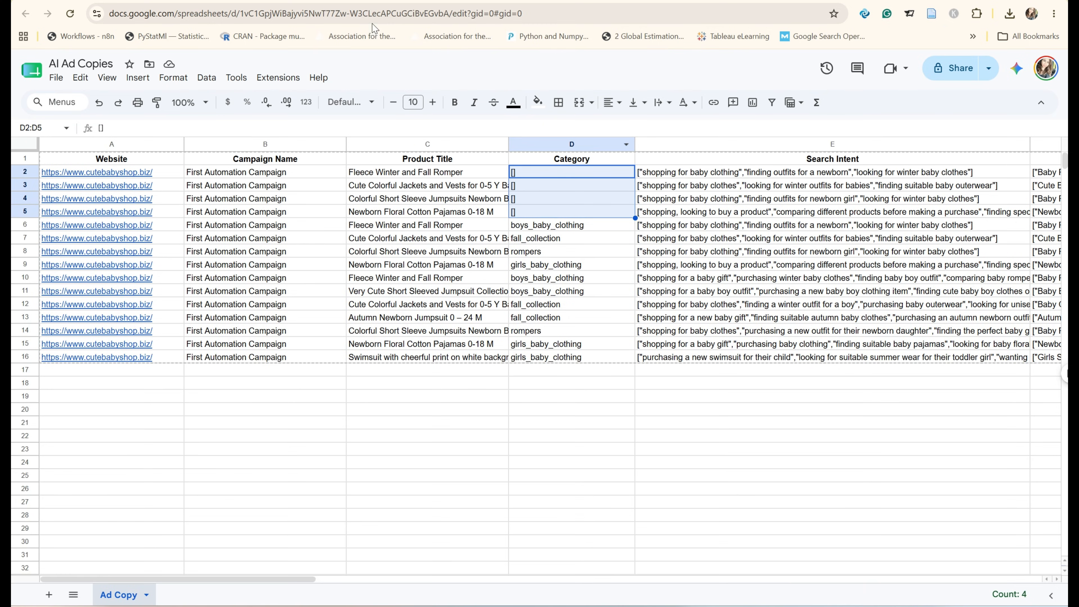
left_click(378, 2)
Step: Check the Document selection modes, the spreadsheet's URL, and the document that the Append row node links to
scroll(506, 336, "down", 2)
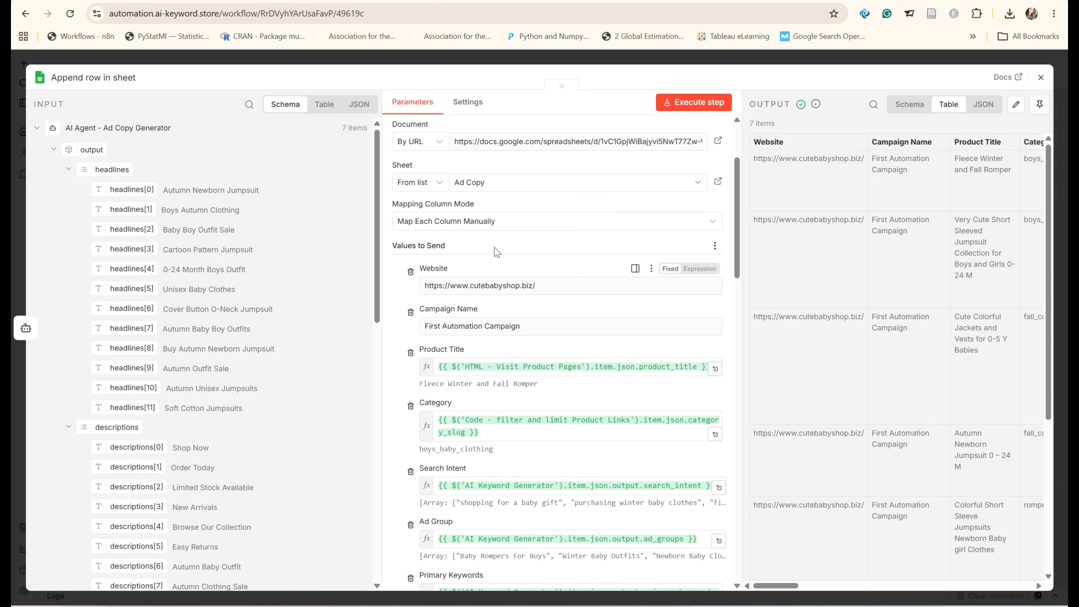
scroll(497, 252, "up", 2)
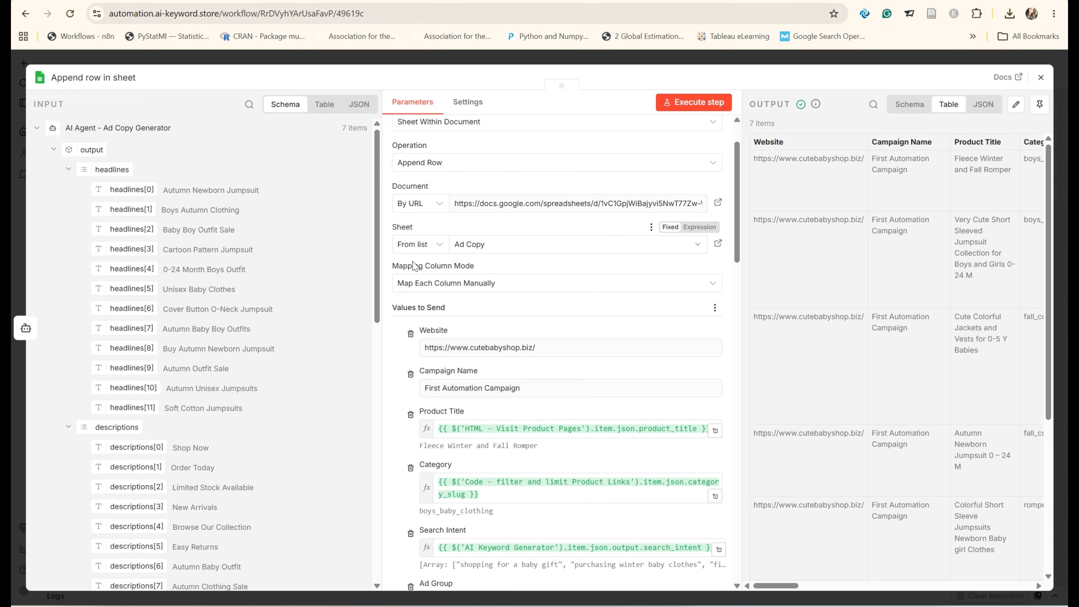
left_click(441, 205)
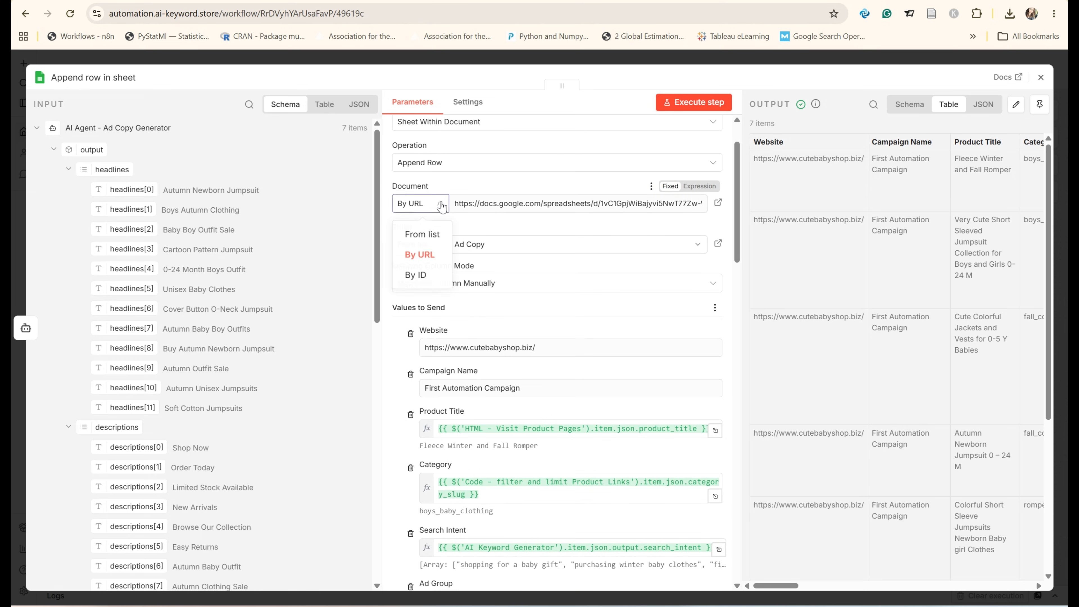
left_click(479, 223)
left_click(531, 2)
left_click(450, 16)
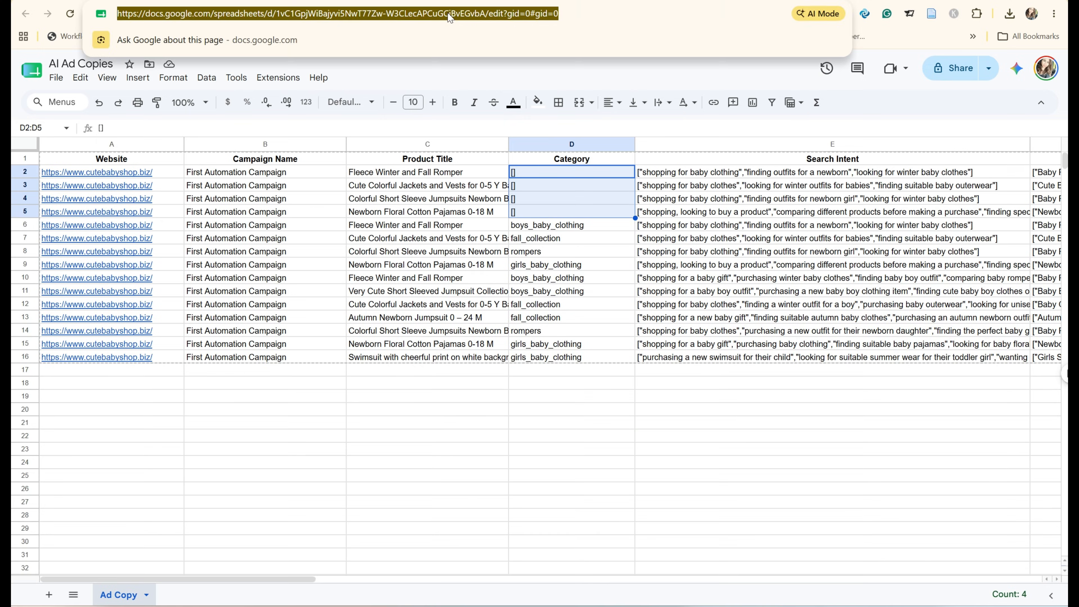
left_click(463, 2)
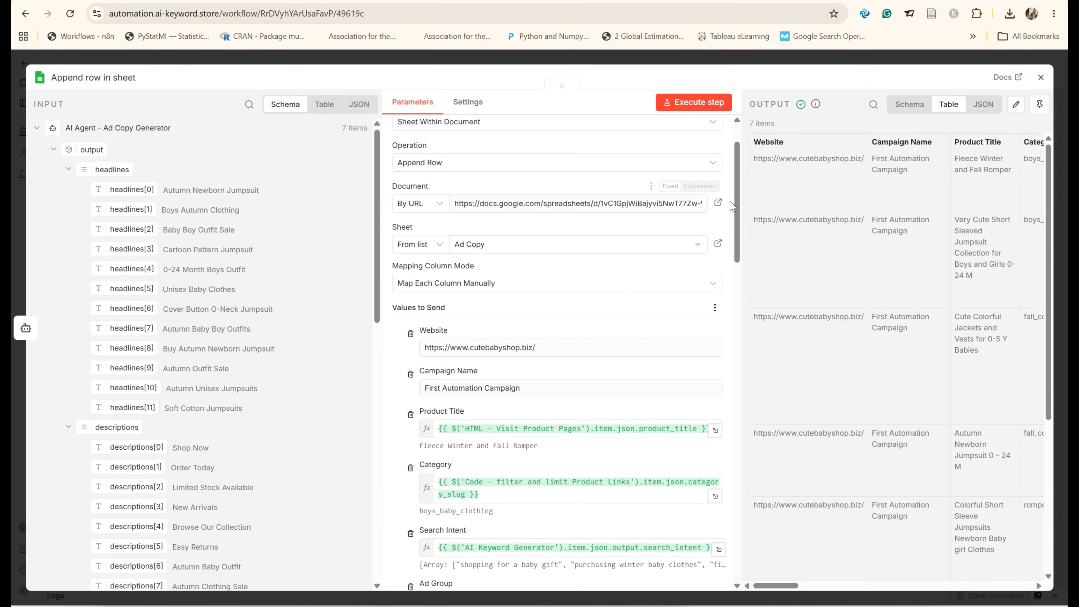
left_click(718, 203)
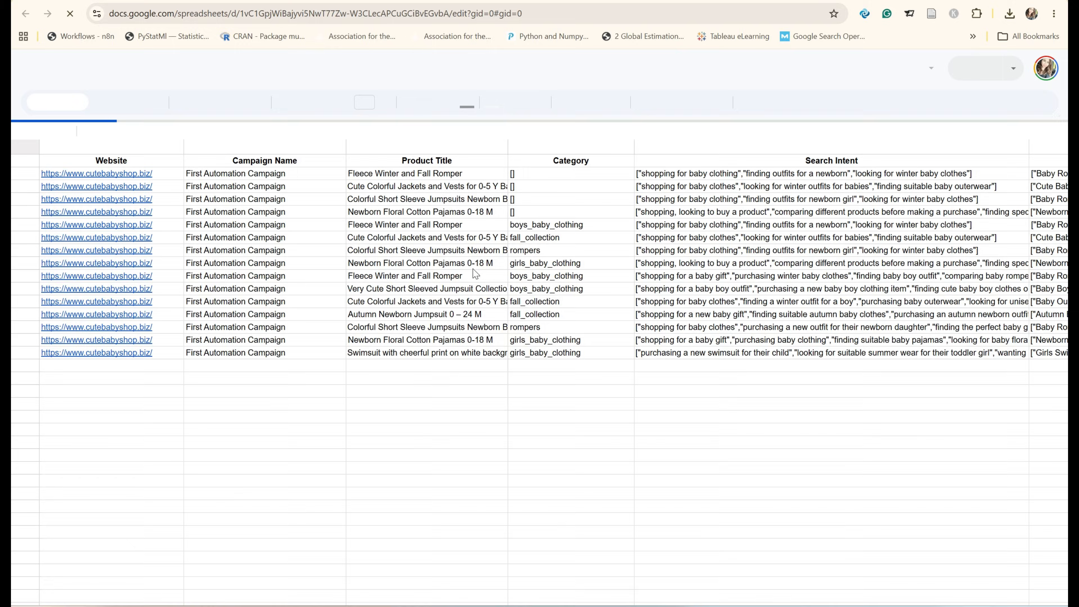
left_click(424, 1)
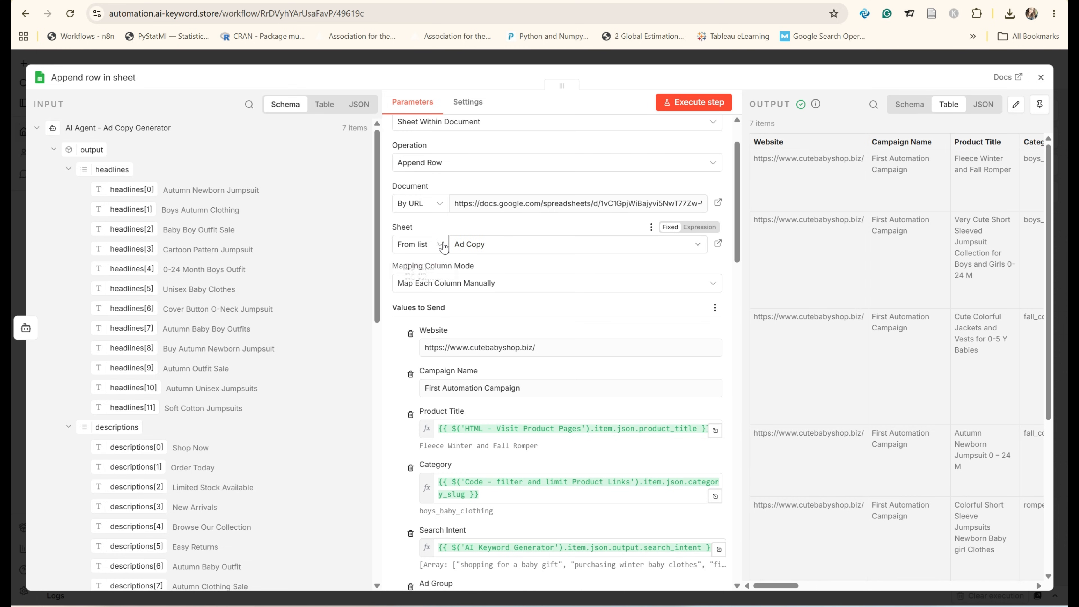
Step: Inspect the Sheet selection modes and the sheets offered for the Append row node
left_click(440, 245)
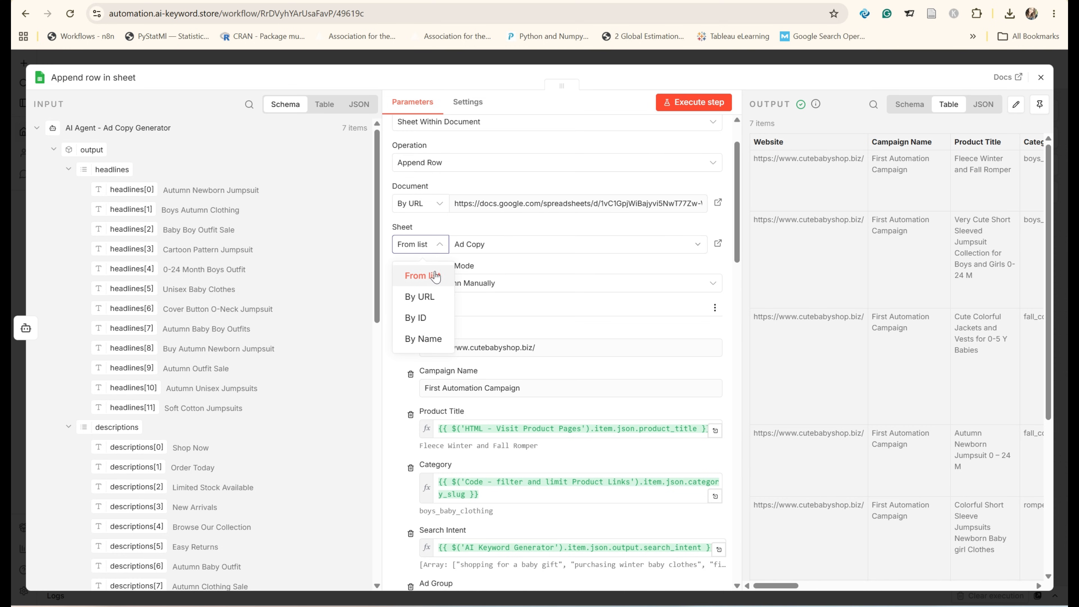
left_click(504, 253)
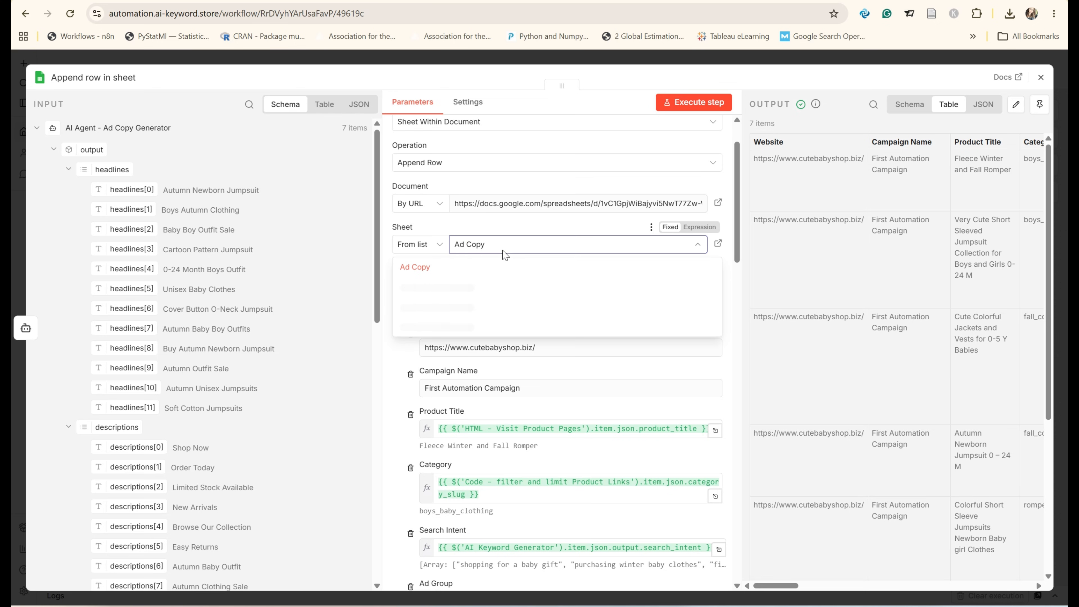
left_click(508, 229)
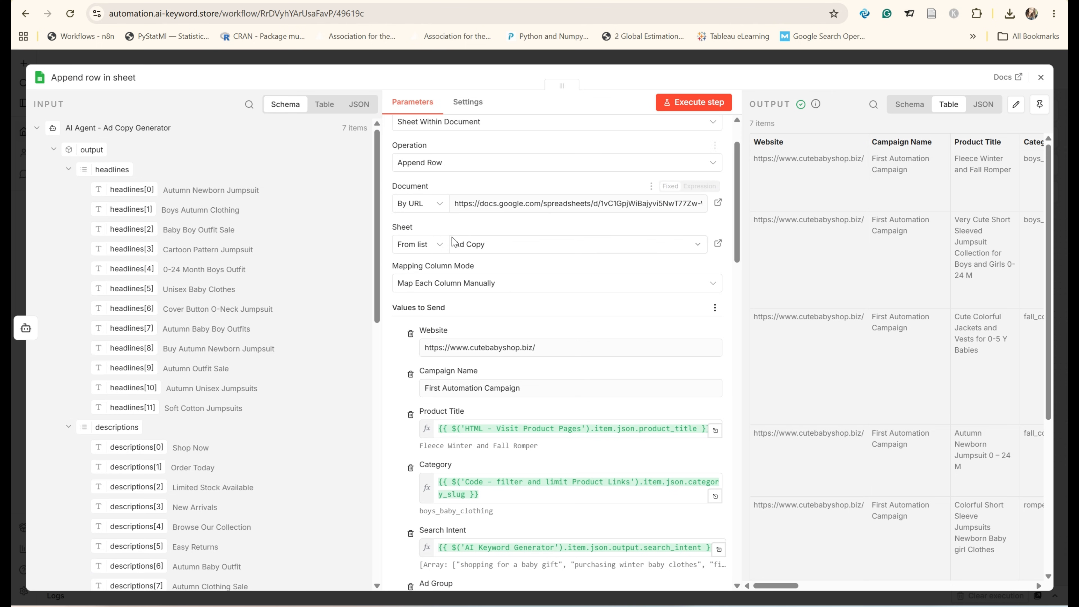
Step: Examine the fixed Website and Campaign Name entries among the values to send in the Append row node
scroll(497, 280, "down", 2)
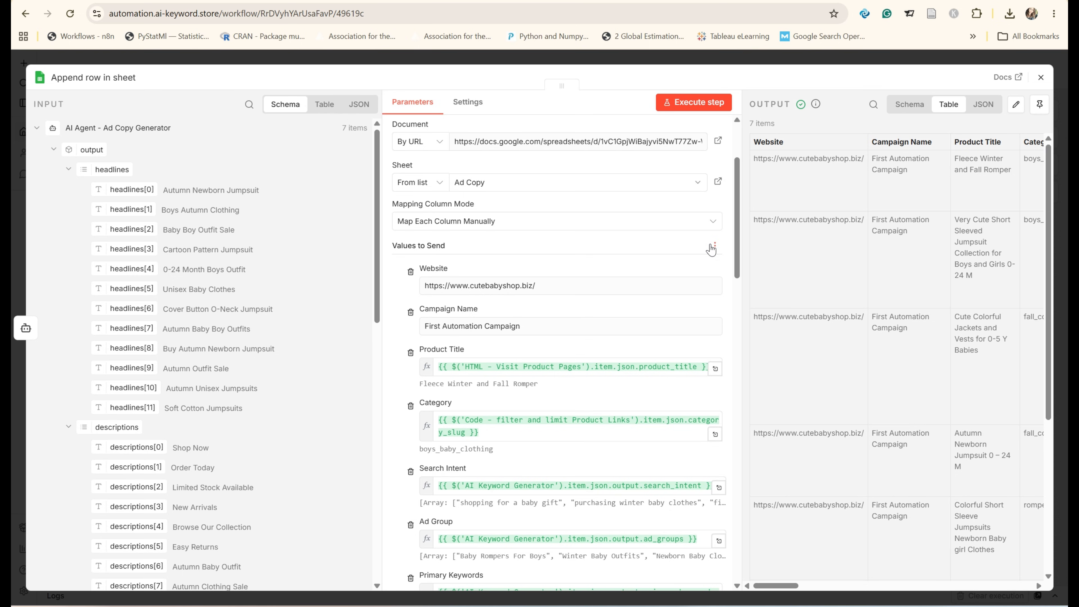
scroll(453, 248, "down", 1)
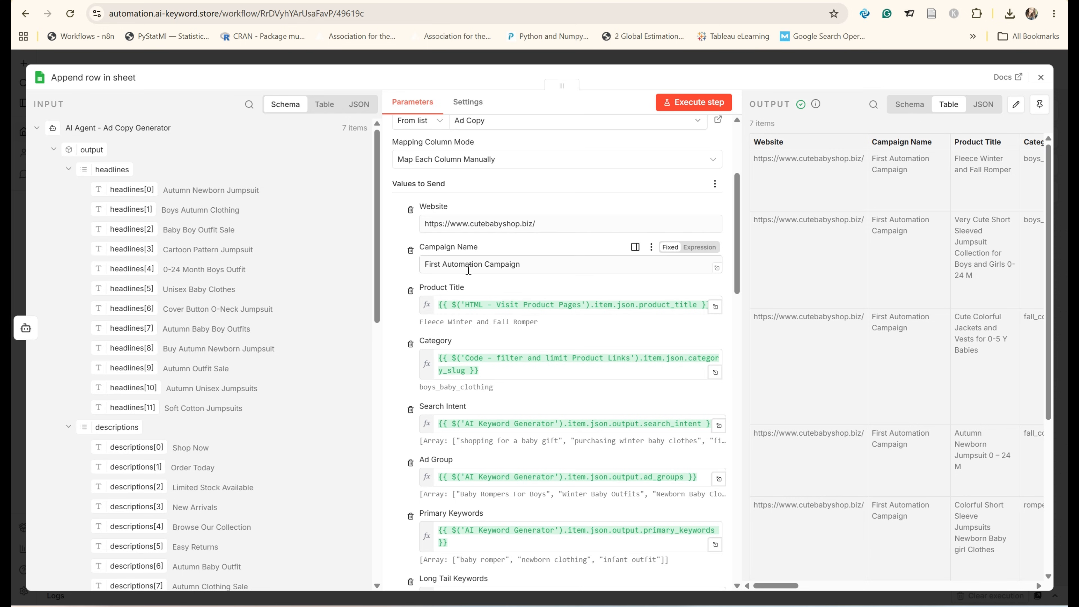
left_click(547, 223)
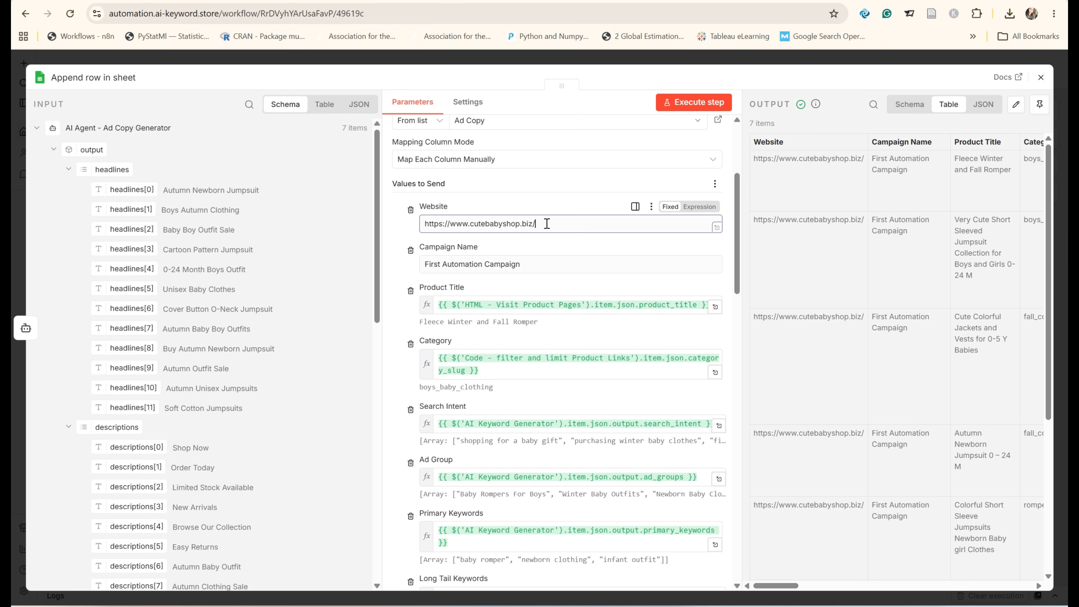
left_click_drag(547, 224, 410, 212)
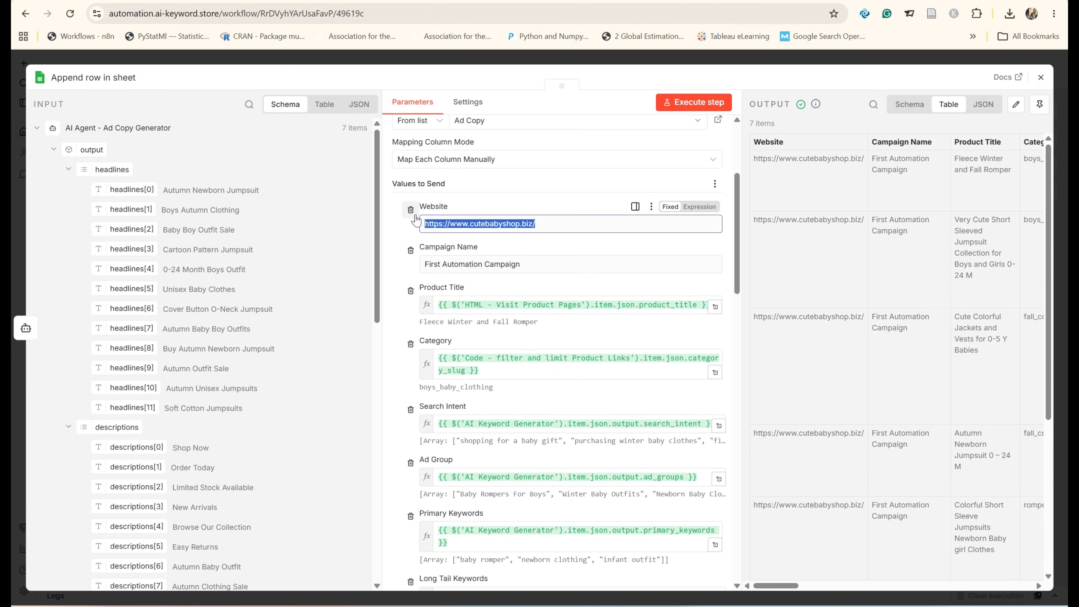
left_click(404, 235)
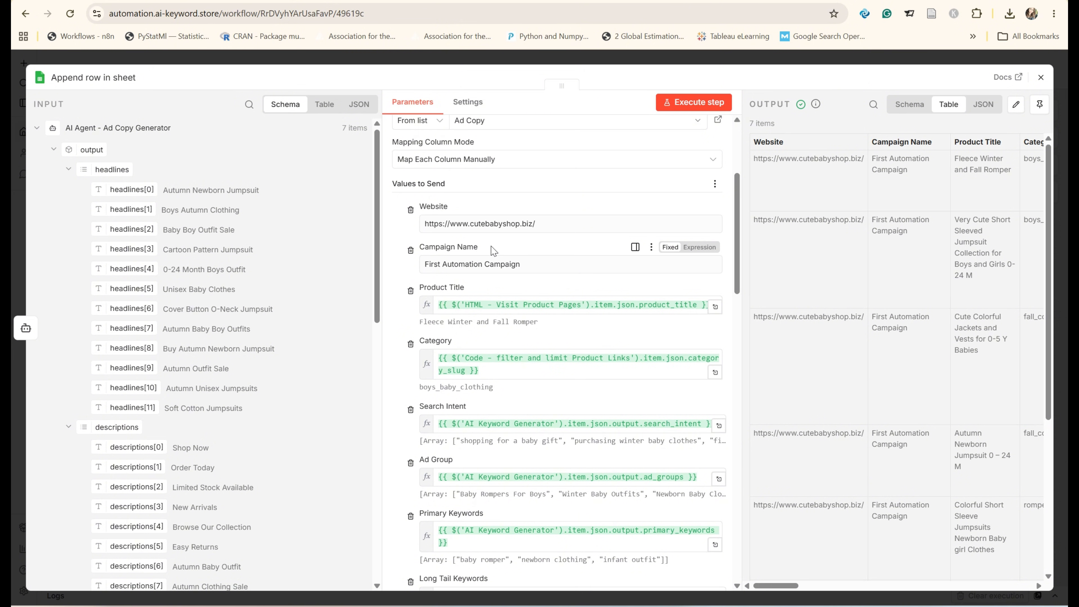
scroll(491, 251, "down", 2)
left_click(536, 201)
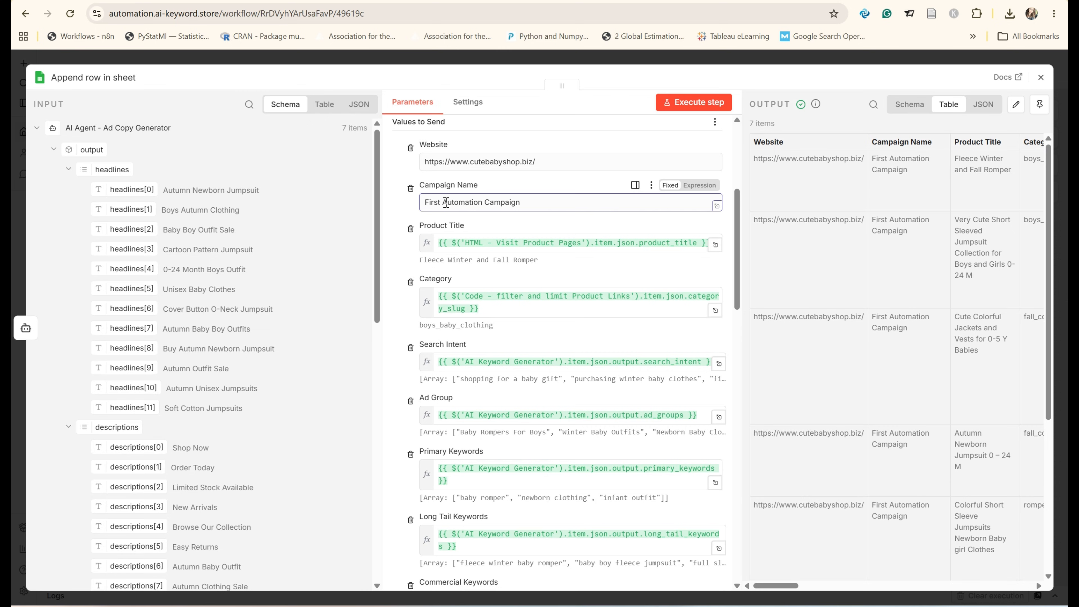
scroll(402, 251, "down", 2)
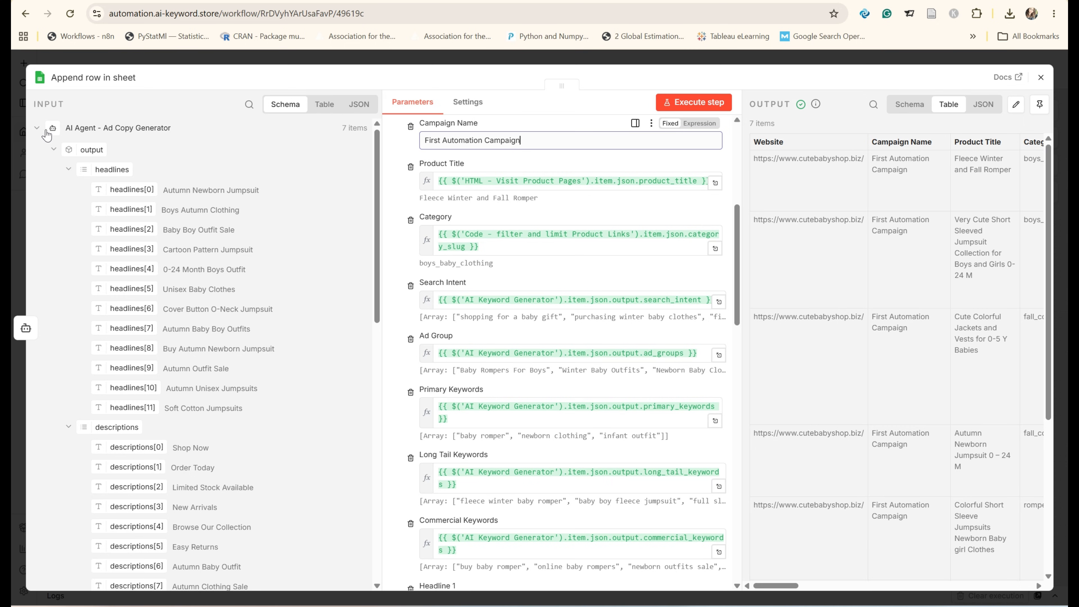
Step: Clear the Category value and map it to category_slug from the "Code - filter and limit Product Links" node
left_click(38, 129)
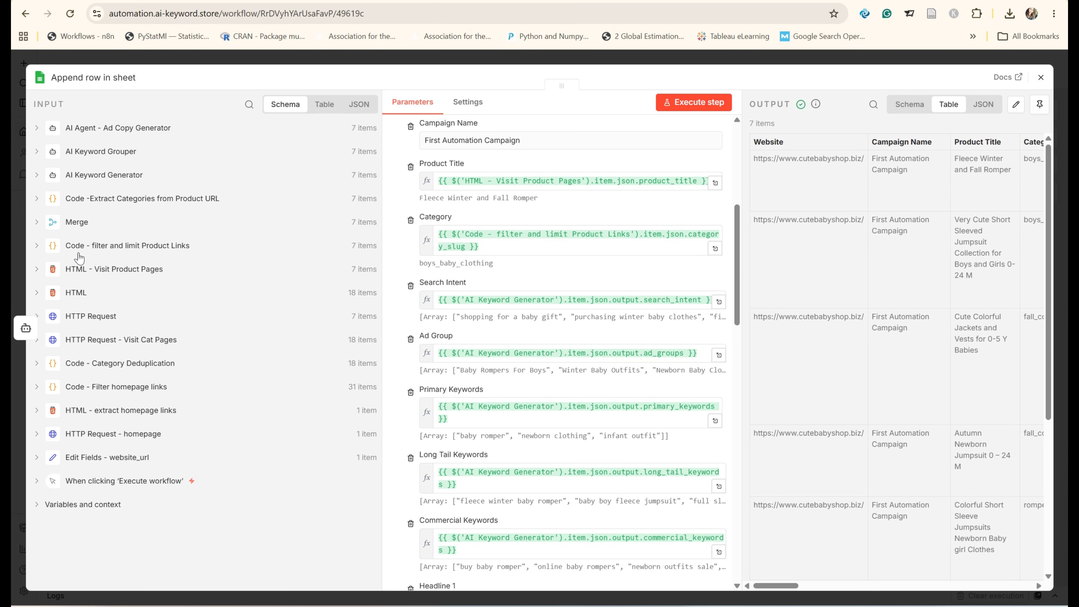
left_click(37, 246)
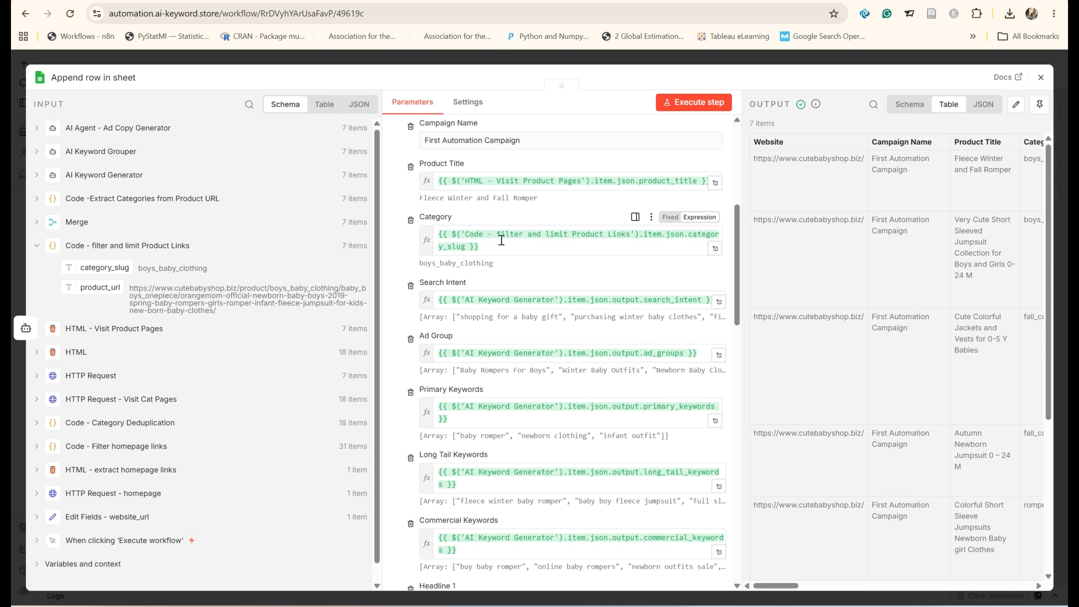
left_click_drag(479, 246, 419, 233)
key("BackSpace")
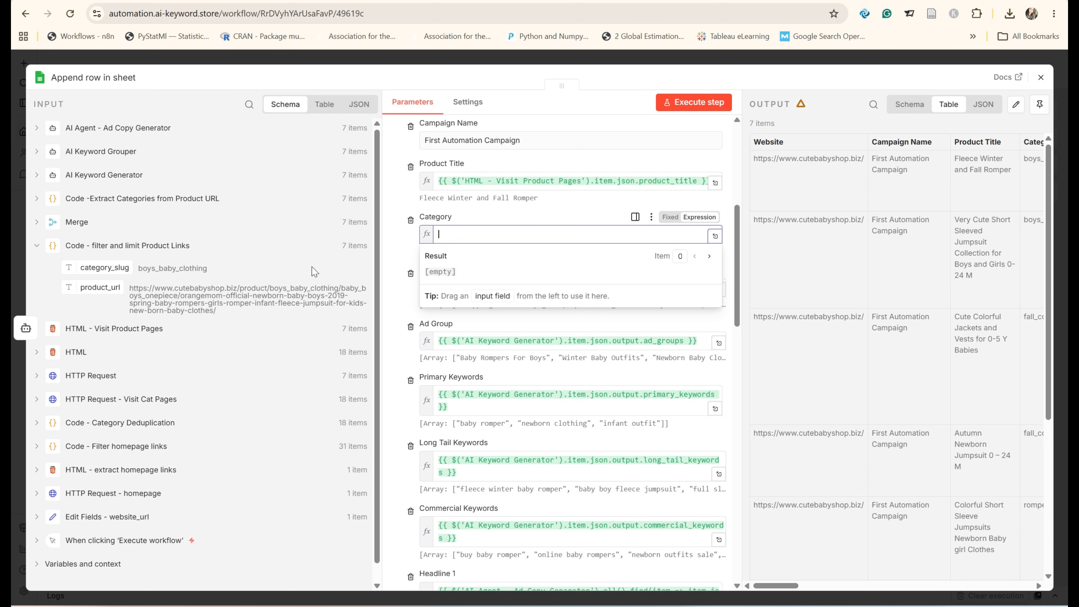
left_click_drag(98, 268, 509, 237)
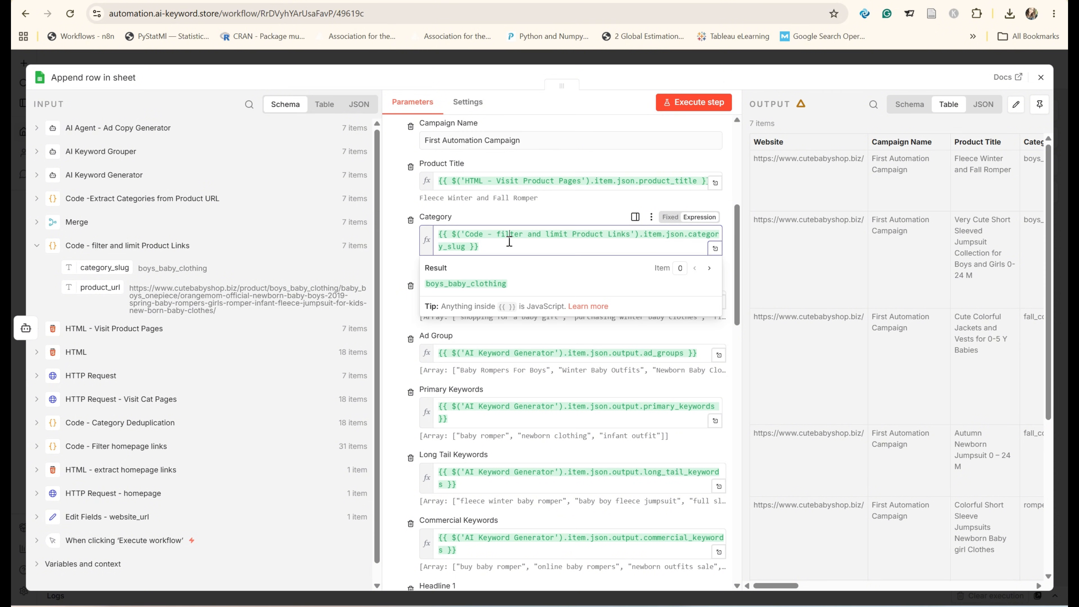
left_click(404, 251)
scroll(403, 251, "down", 3)
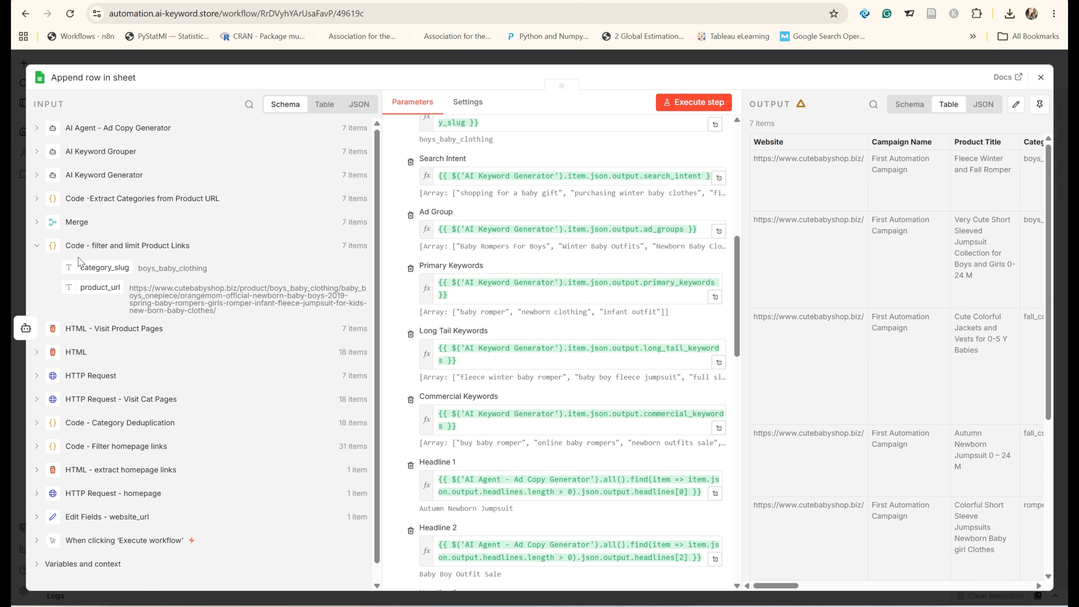
Step: Examine the AI Keyword Generator output fields against the Search Intent, Ad Group and keyword column mappings
left_click(39, 246)
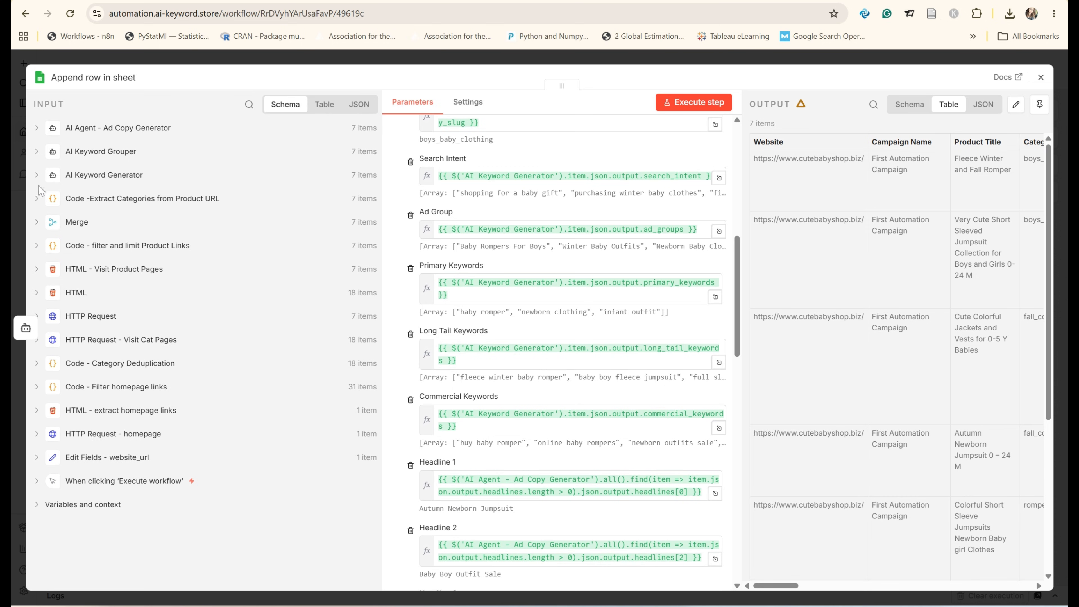
left_click(37, 177)
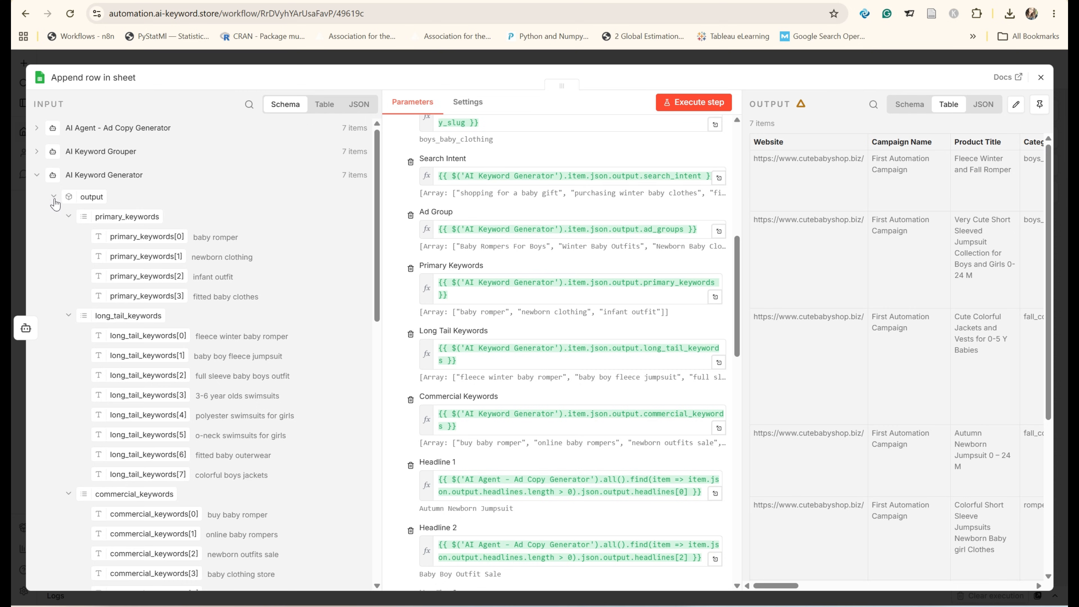
scroll(115, 280, "down", 9)
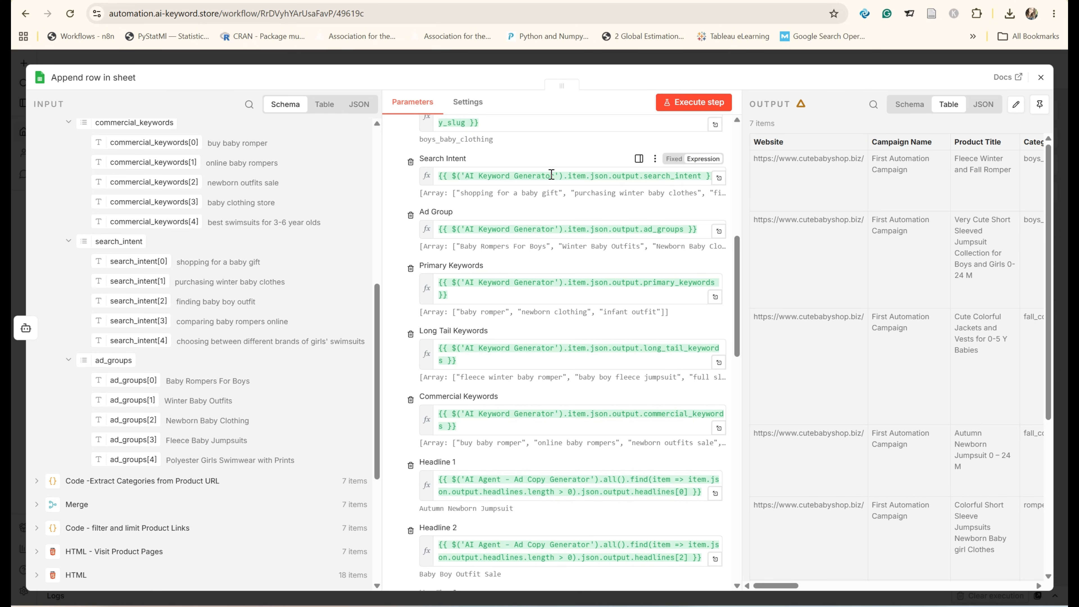
scroll(536, 176, "up", 2)
scroll(539, 191, "down", 2)
scroll(543, 205, "down", 2)
scroll(510, 192, "up", 2)
scroll(467, 180, "up", 2)
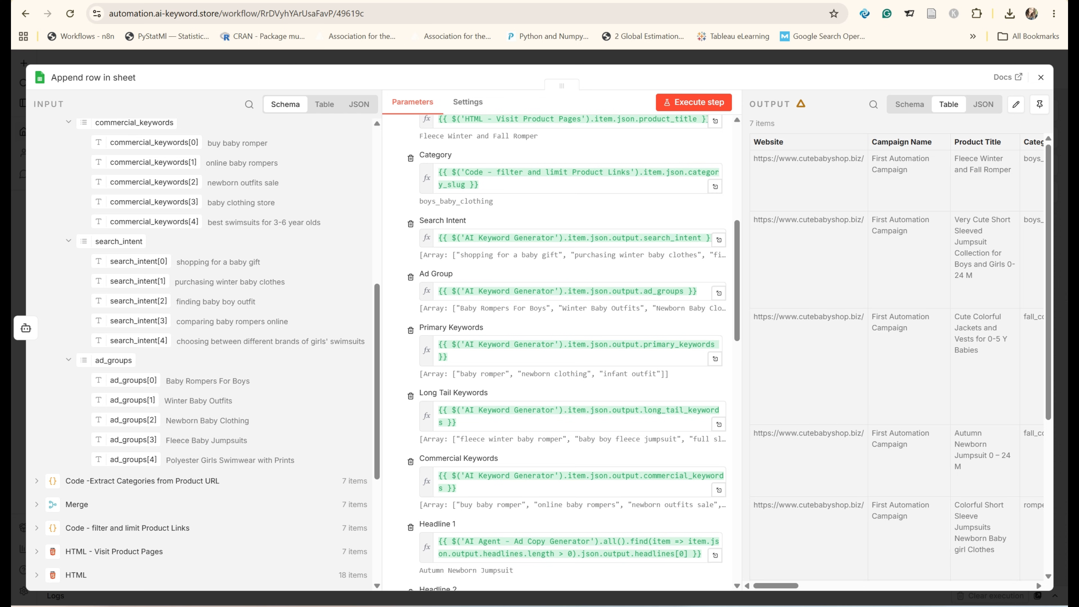
Step: Switch to the AI Ad Copies spreadsheet and examine the Search Intent entries already stored in the Ad Copy sheet
left_click(473, 1)
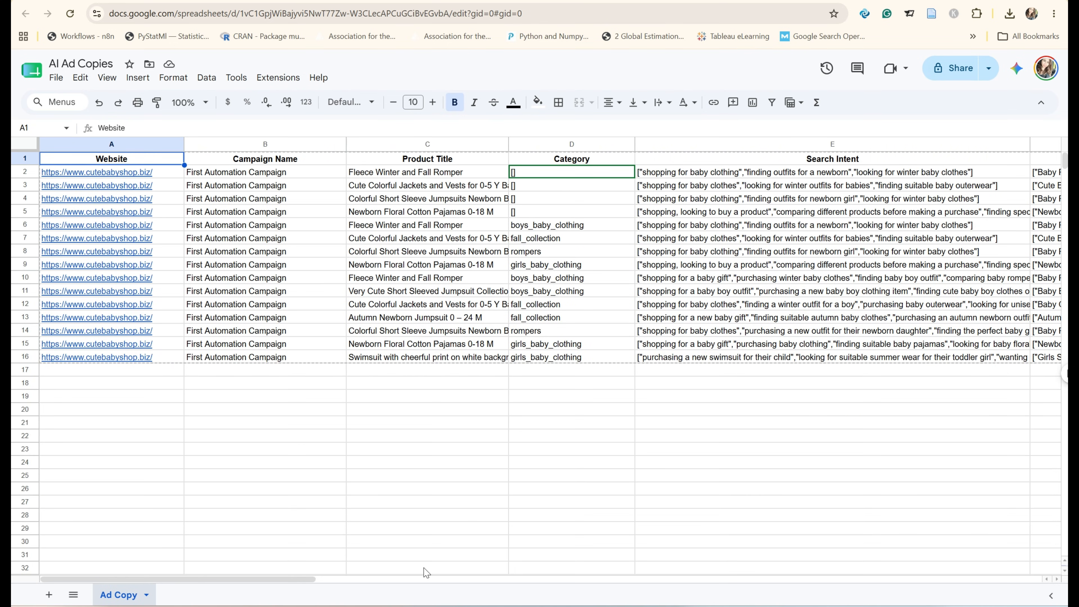
left_click_drag(311, 587, 463, 585)
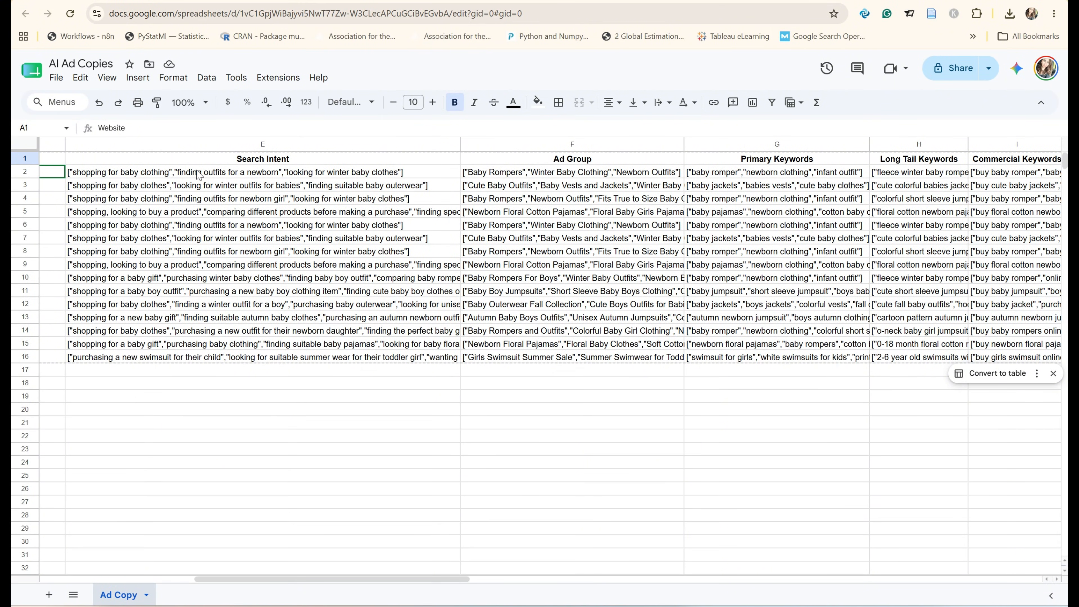
left_click(182, 174)
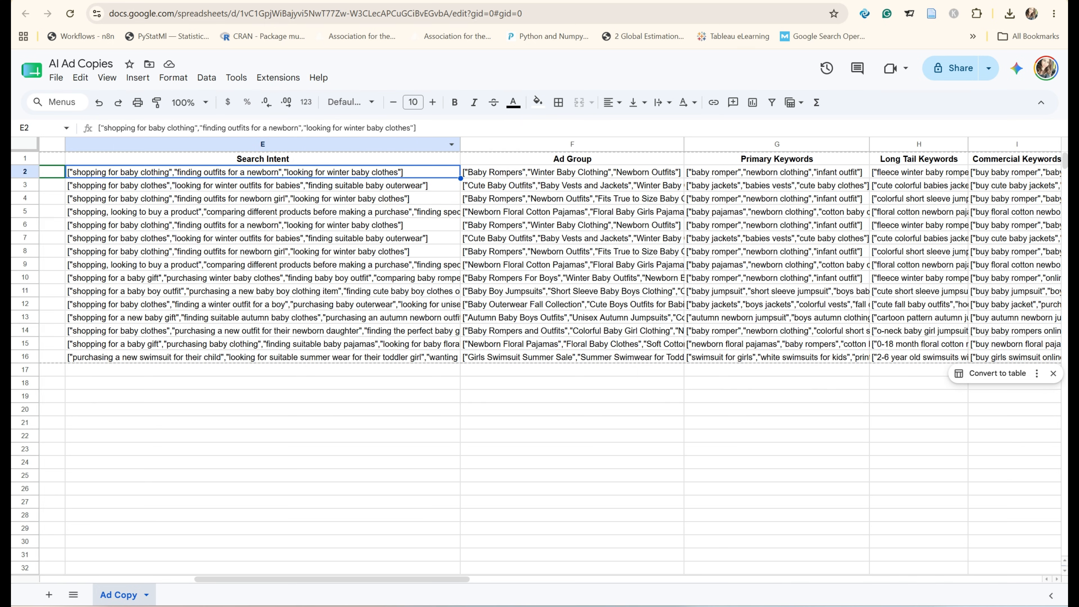
left_click(297, 2)
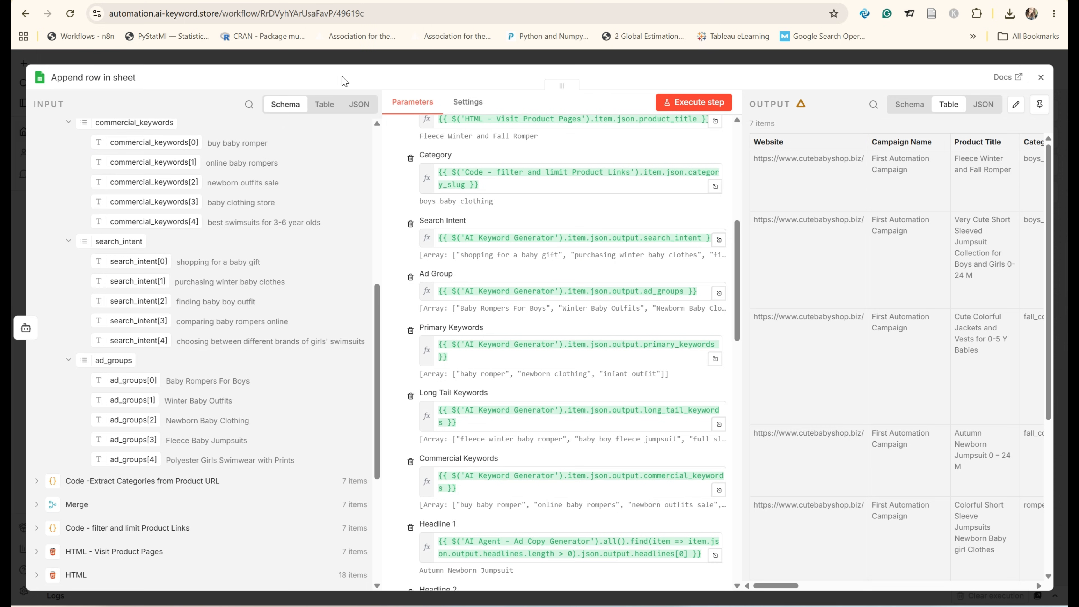
Step: Review the Ad Group, Primary, Long Tail and Commercial Keywords mappings in the Append row node, including the full Commercial Keywords expression
scroll(519, 305, "down", 5)
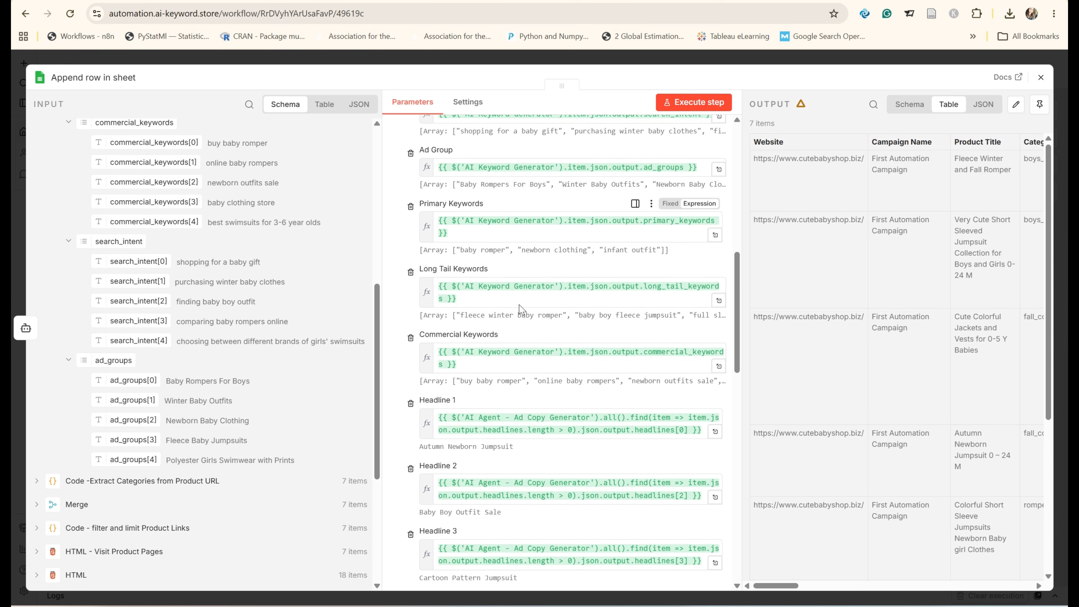
scroll(462, 303, "up", 2)
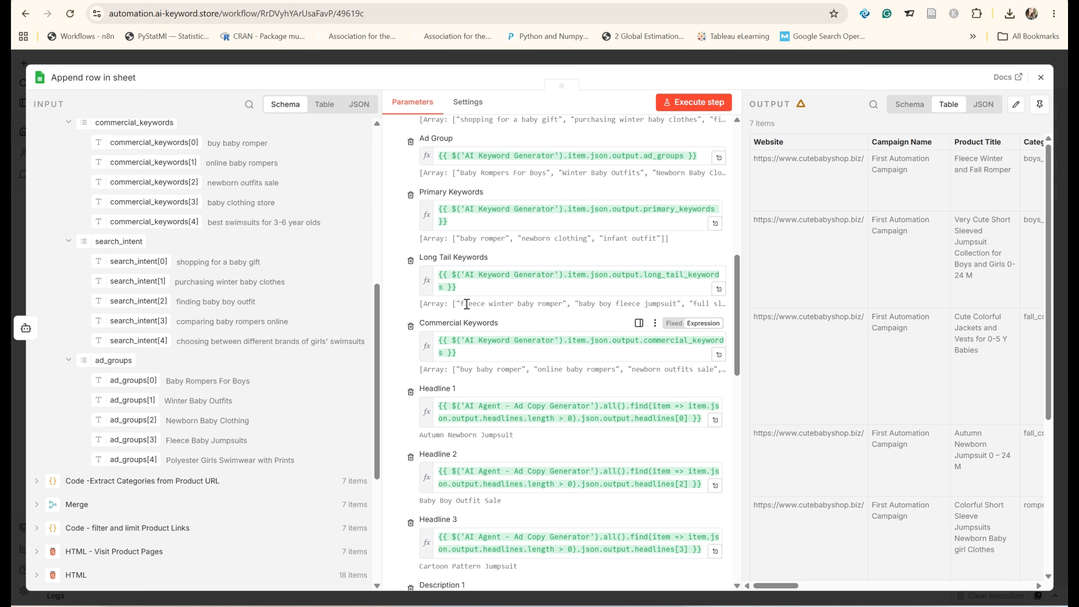
scroll(510, 288, "up", 2)
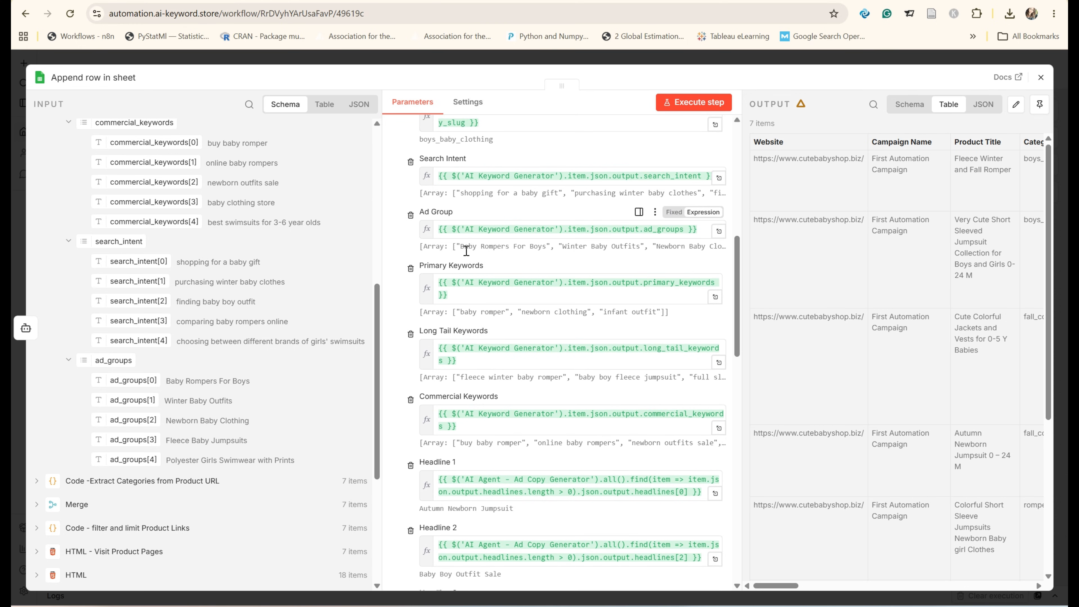
scroll(466, 250, "down", 2)
scroll(467, 225, "down", 2)
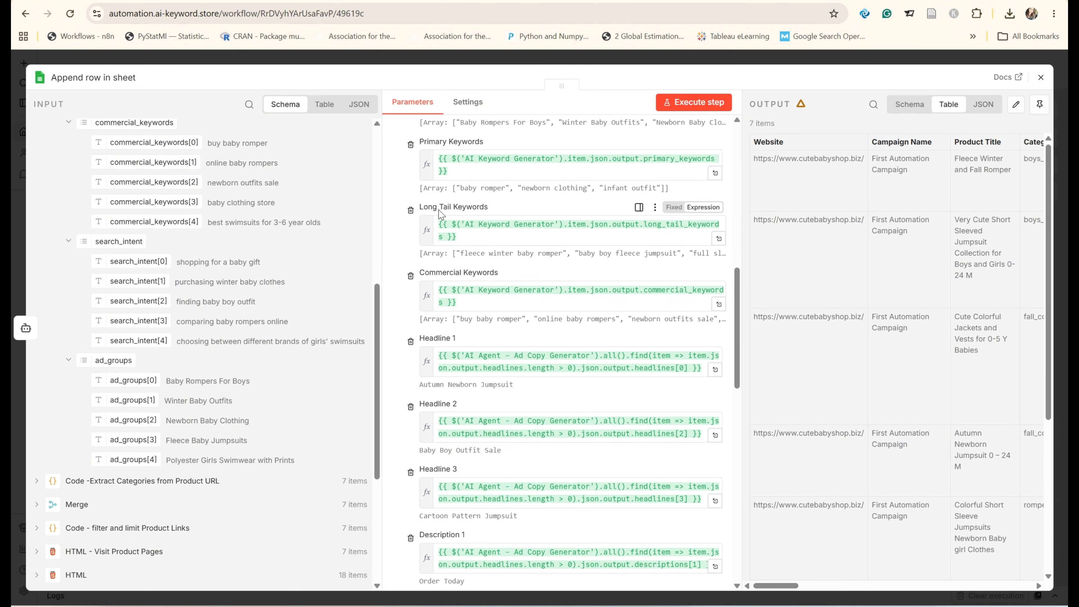
scroll(475, 216, "down", 2)
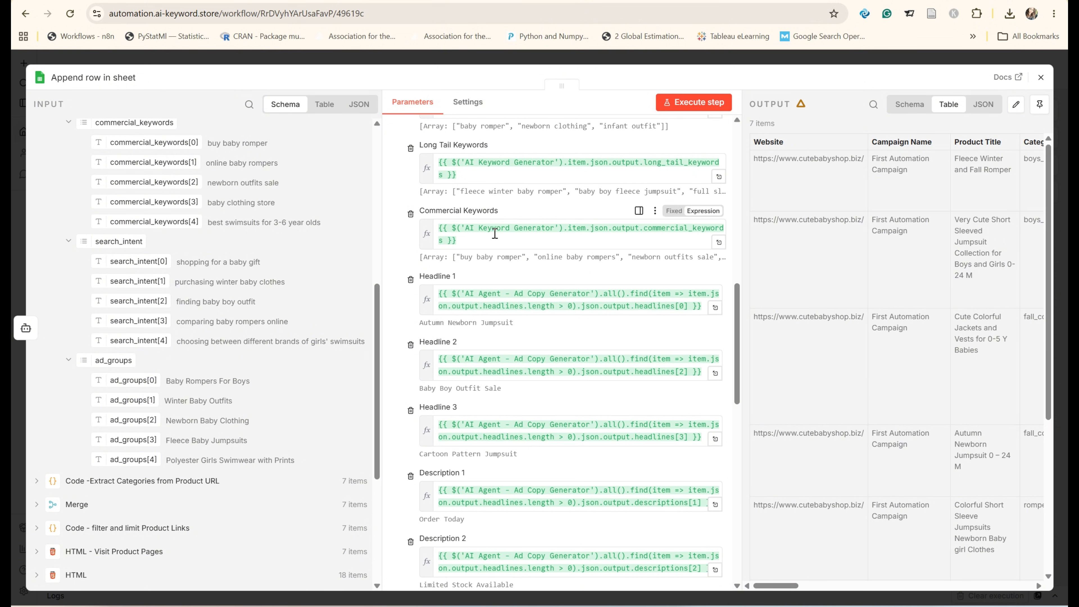
left_click(478, 243)
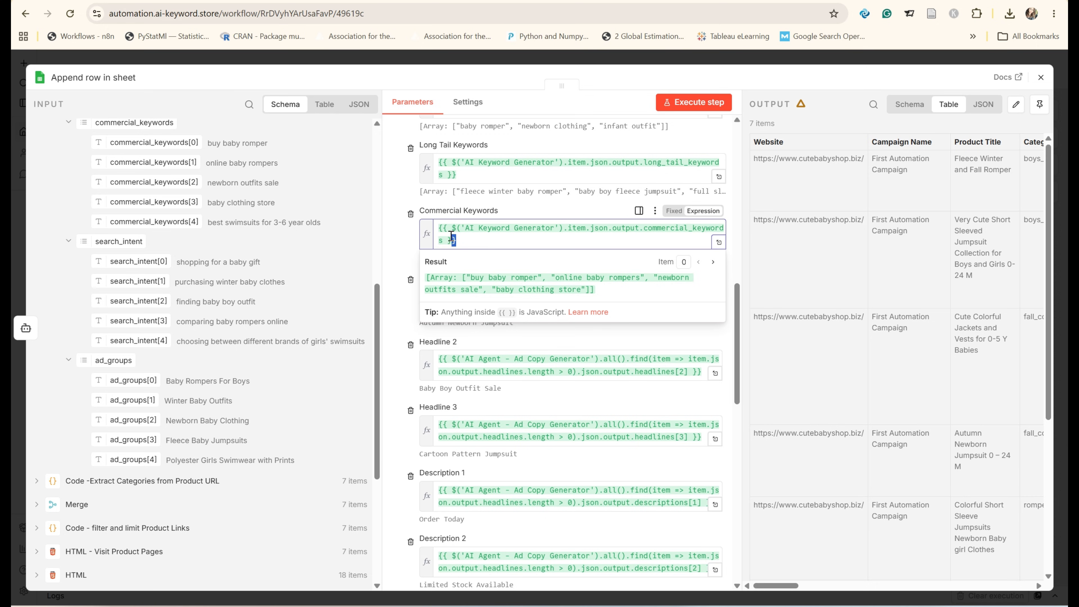
left_click_drag(457, 241, 432, 232)
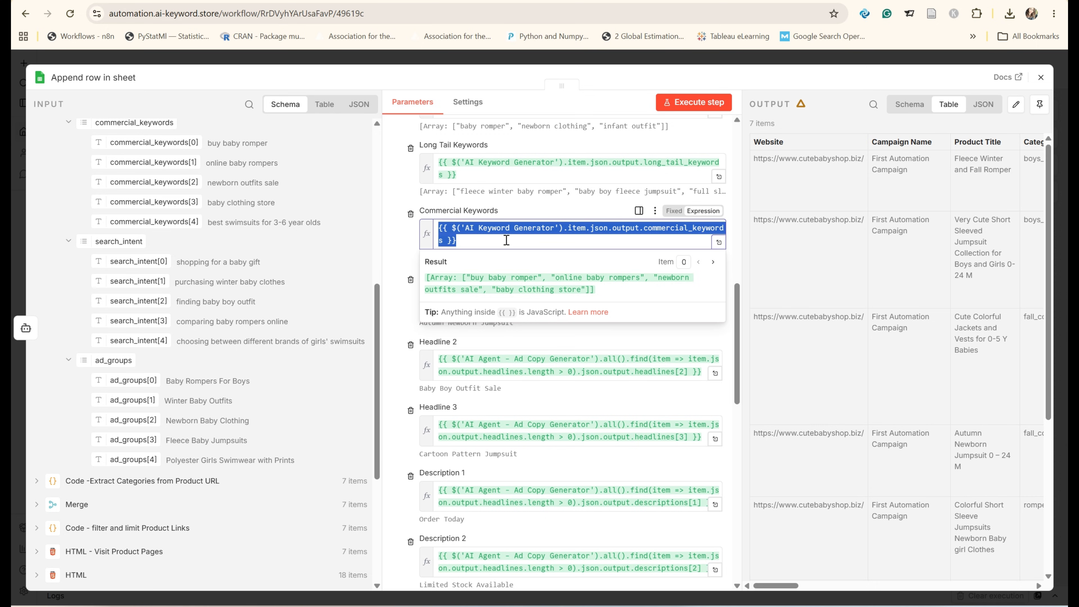
left_click(416, 236)
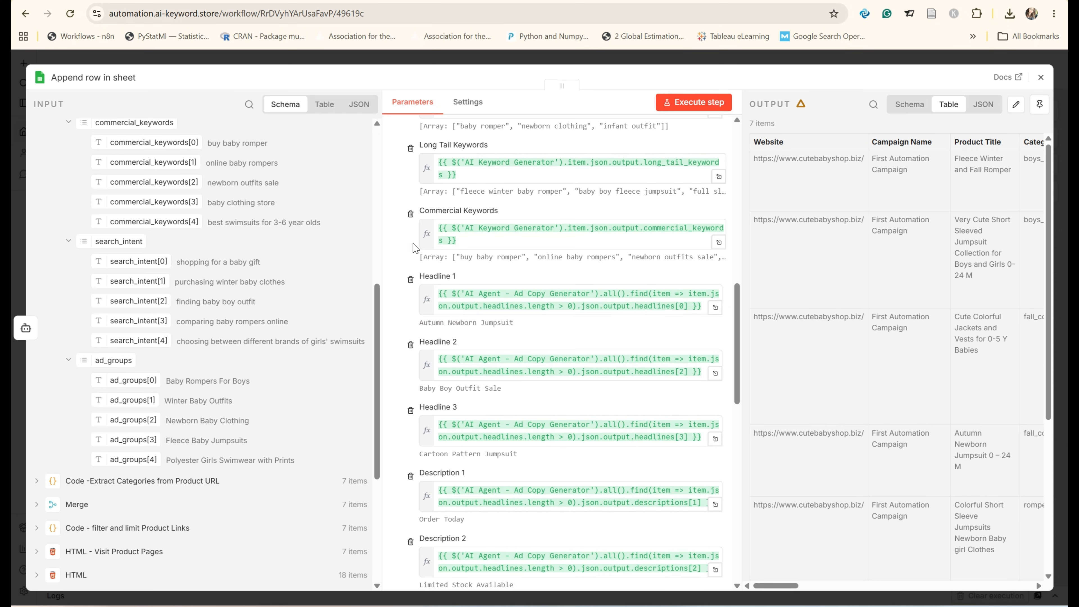
Step: Clear the Headline 1 value and try mapping it to headlines[1] from the "AI Agent - Ad Copy Generator" output
scroll(420, 255, "down", 2)
left_click(566, 245)
key("ctrl+a")
key("ctrl+c")
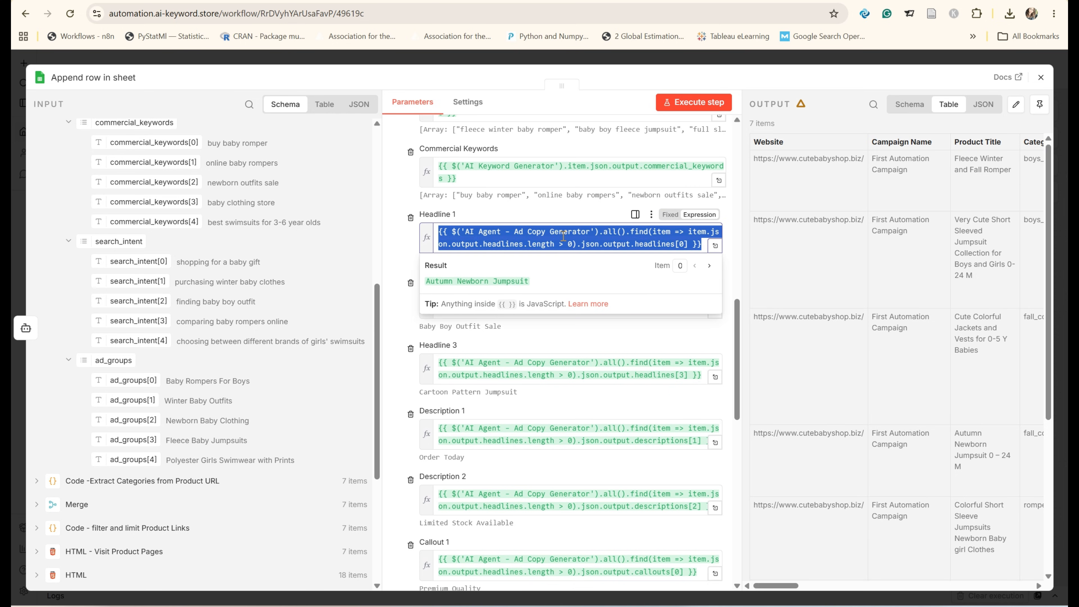
key("BackSpace")
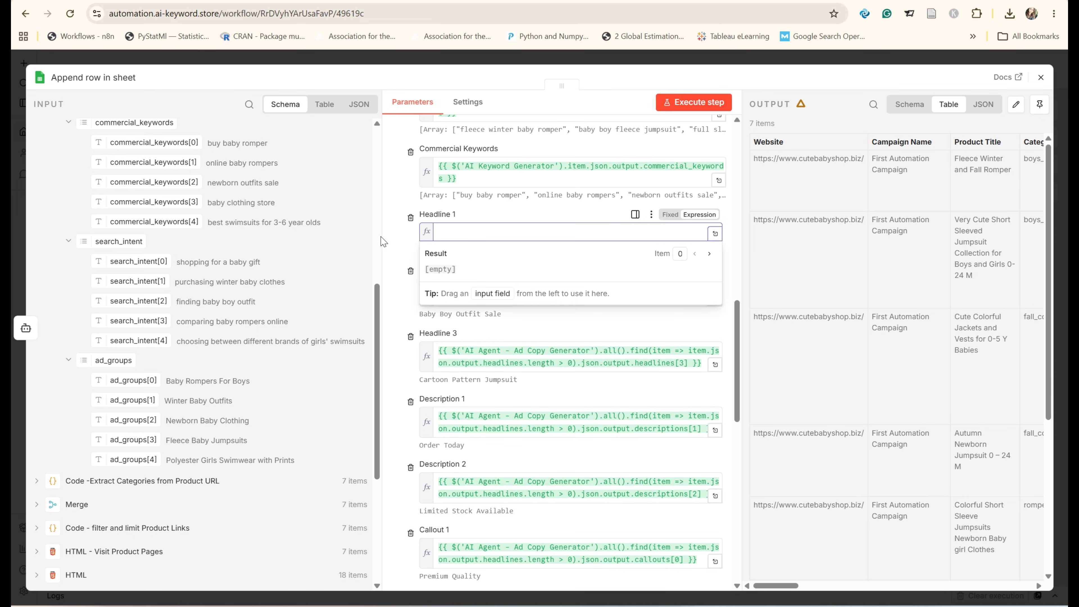
left_click(292, 255)
scroll(221, 269, "up", 6)
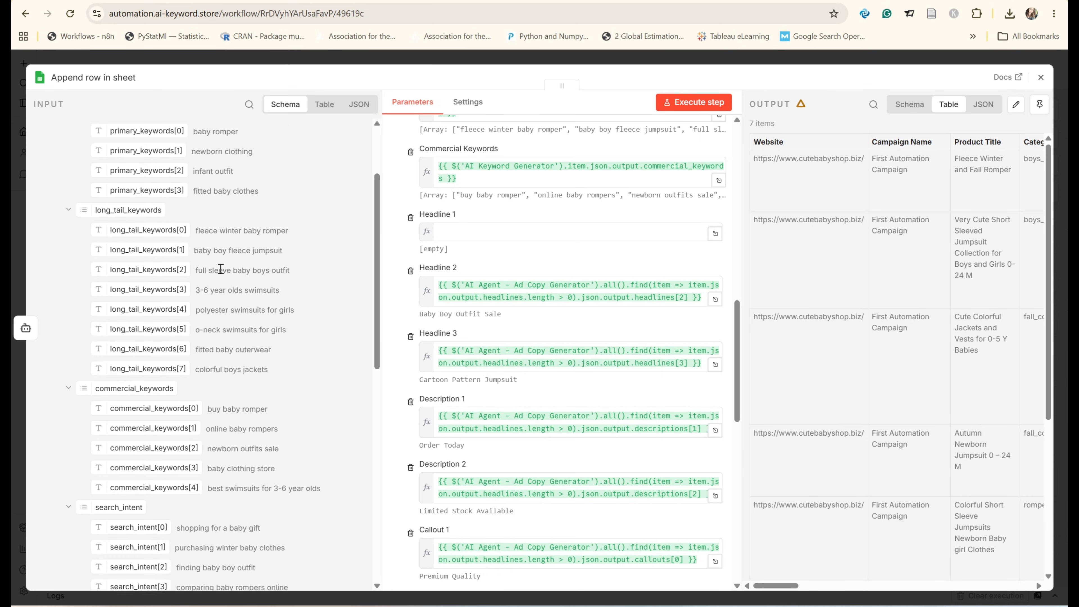
left_click(34, 128)
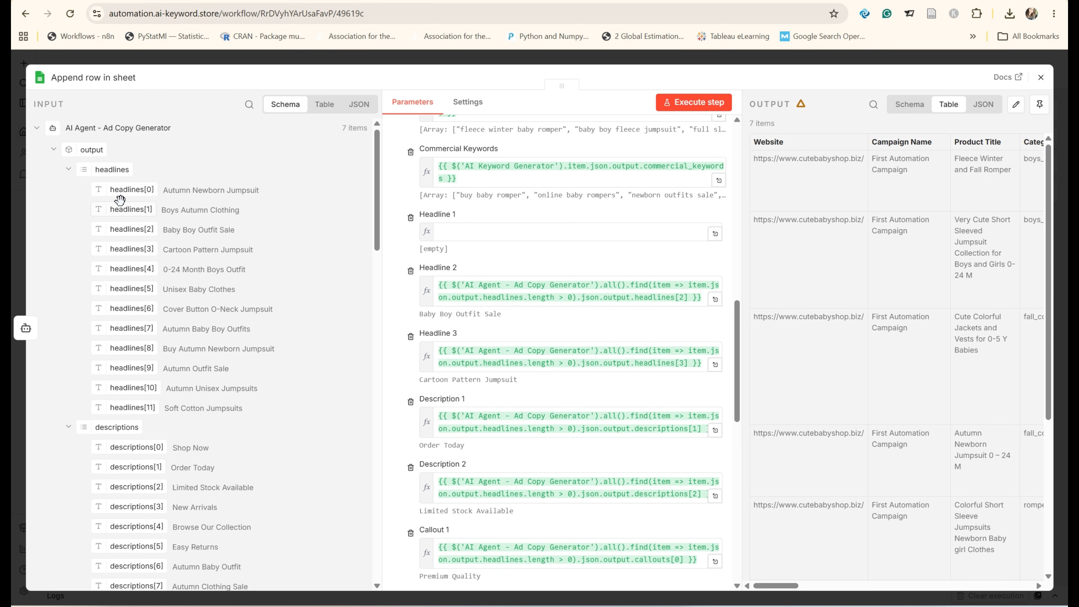
left_click_drag(122, 209, 485, 238)
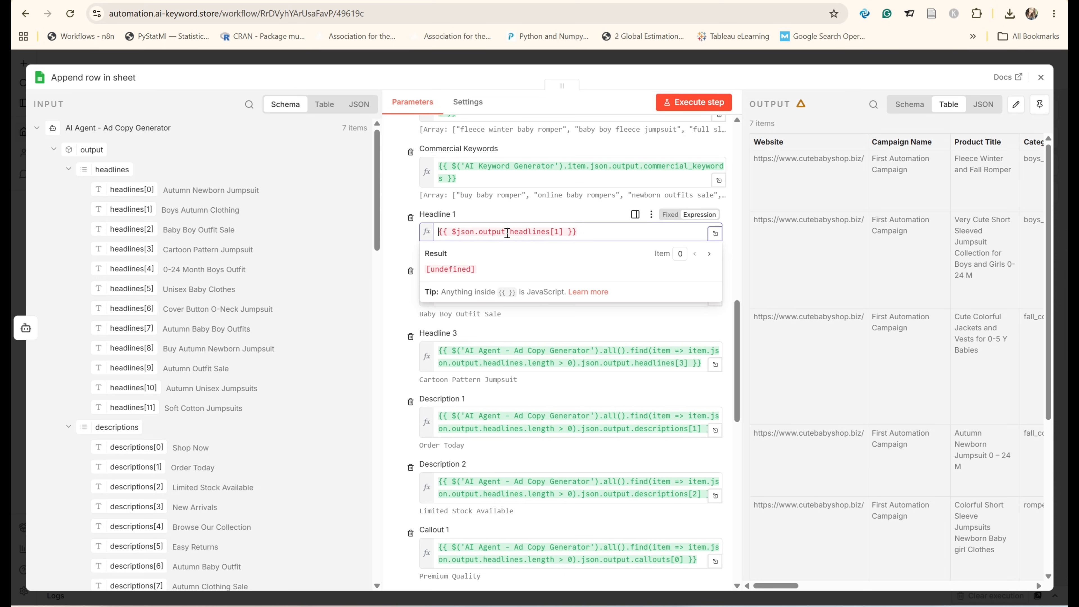
Step: Replace the Headline 1 expression with {{ $('AI Agent - Ad Copy Generator').all().find(item => item.json.output.headlines.length > 0).json.output.headlines[0] }}
left_click_drag(583, 237, 439, 238)
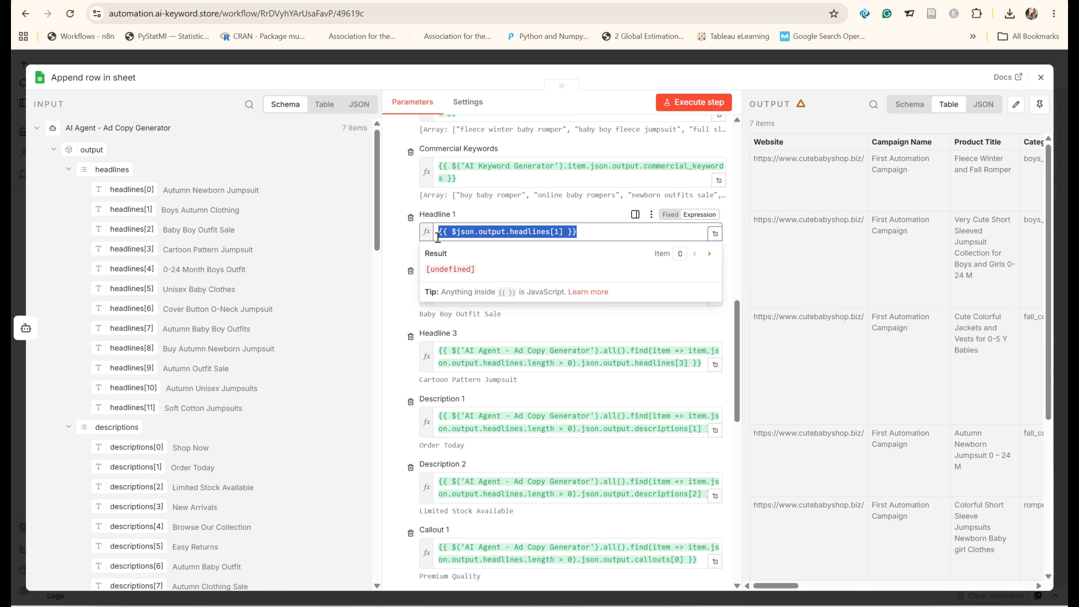
key("ctrl+v")
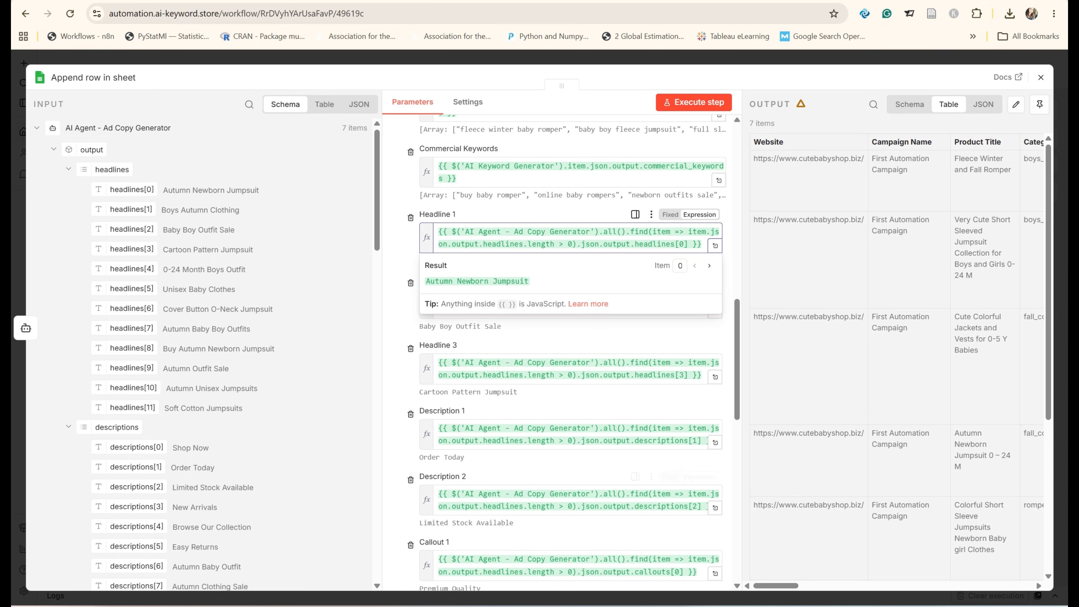
Step: Switch to the PowerPoint presentation and inspect the fallback headline code and its index number on slide 73
left_click(505, 574)
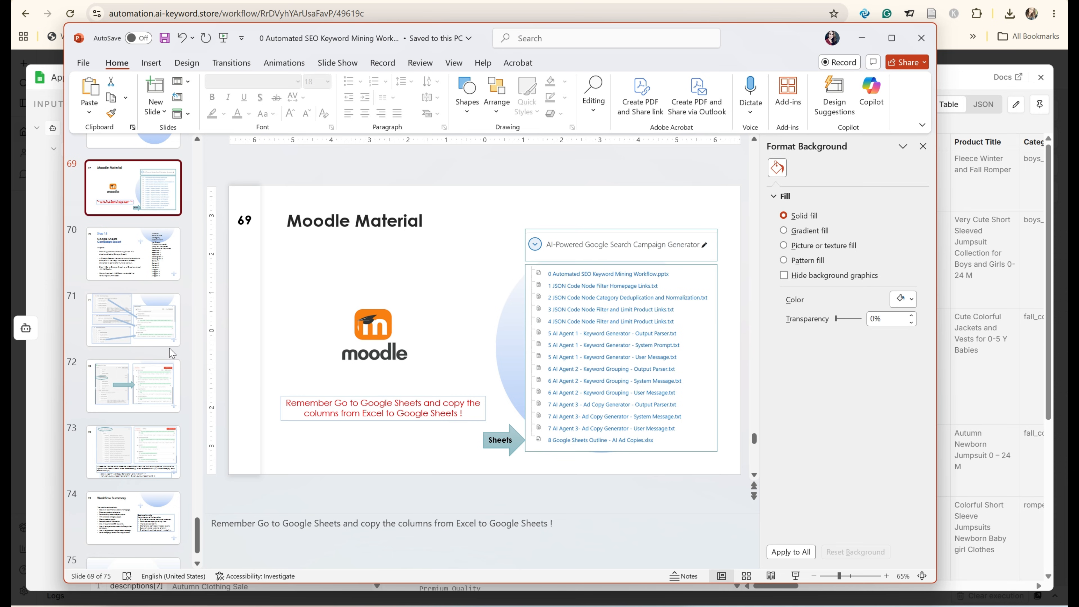
left_click(135, 451)
double_click(404, 452)
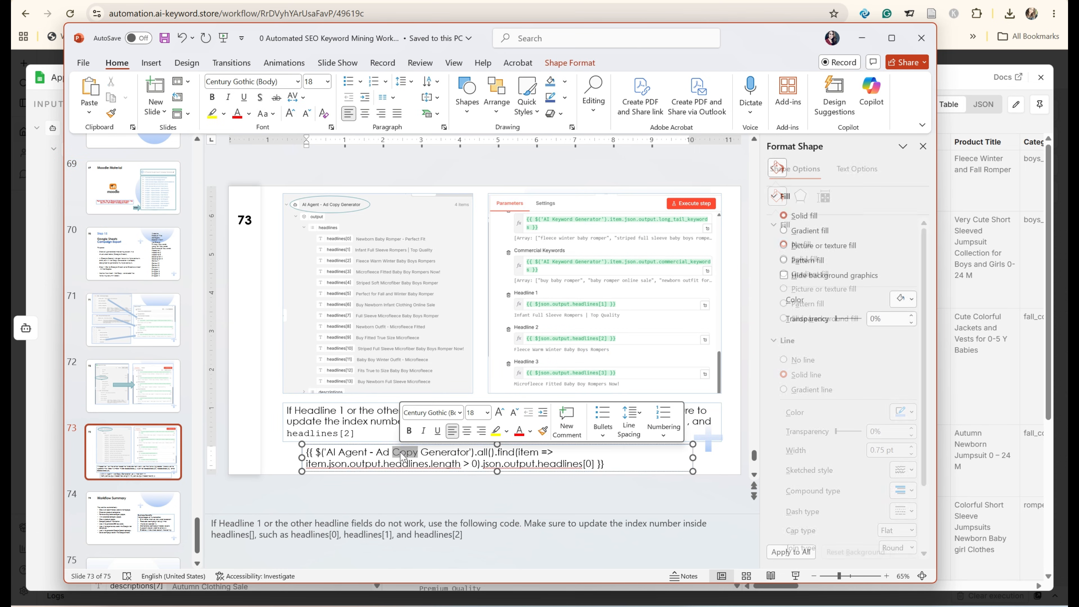
triple_click(401, 452)
triple_click(401, 453)
left_click(601, 463)
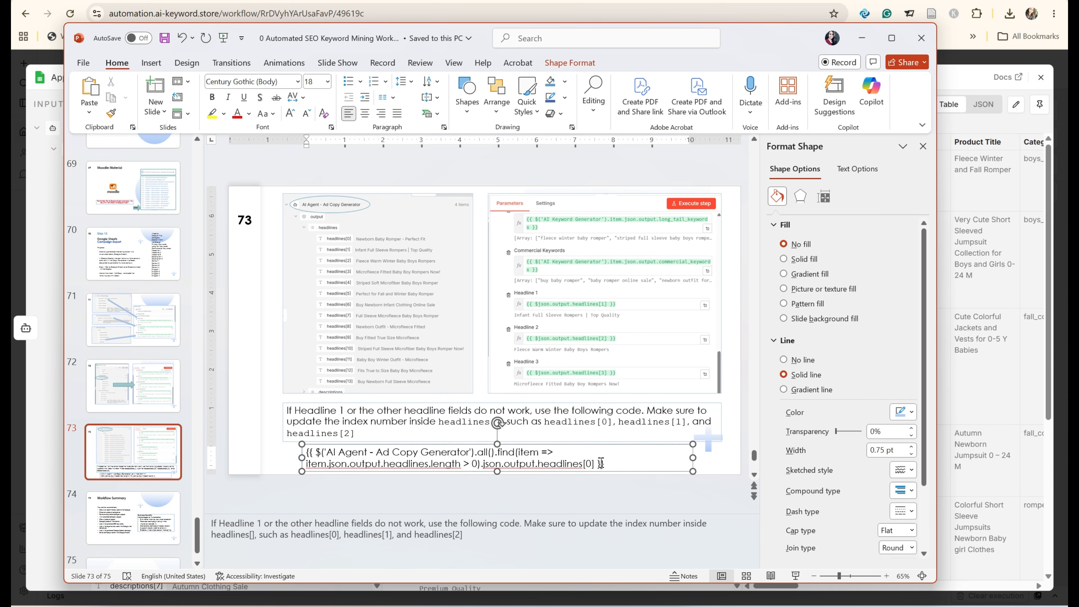
double_click(588, 464)
left_click(861, 38)
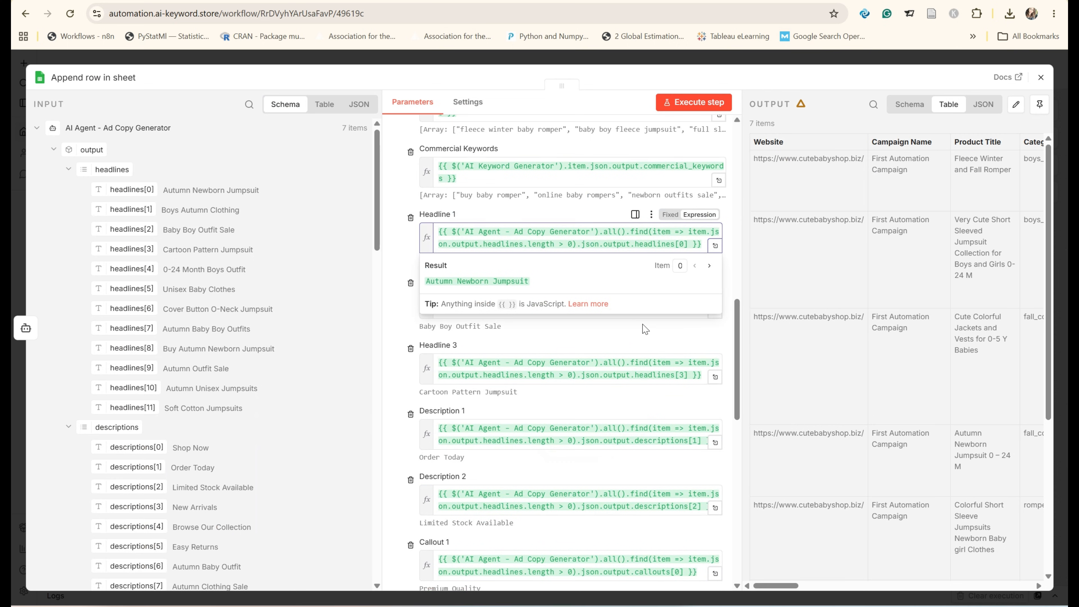
Step: Examine the headline, description, callout and snippet mappings against the Ad Copy Generator output fields
left_click(697, 375)
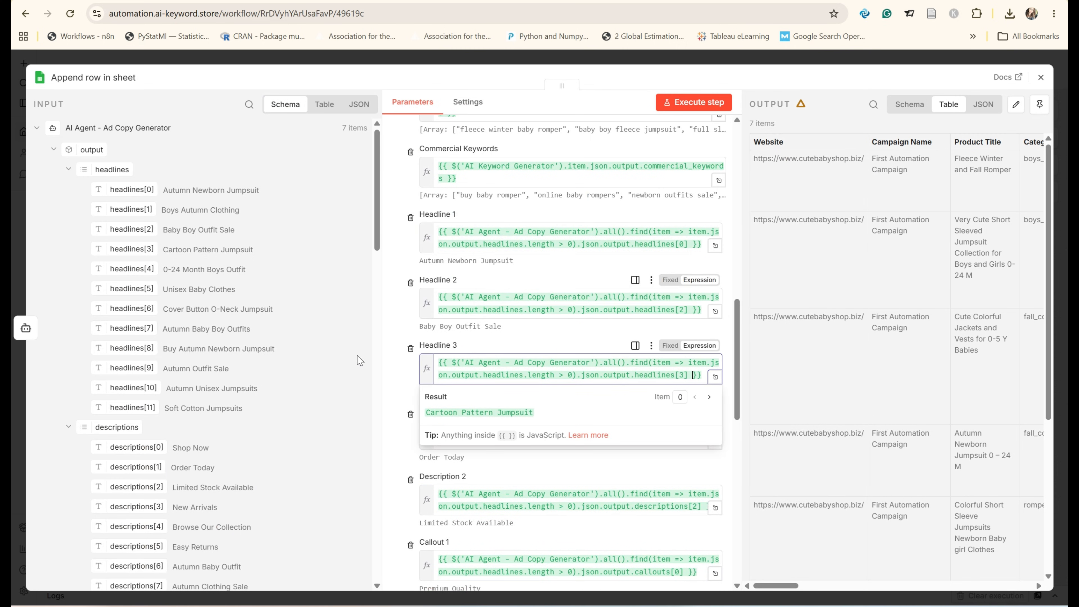
scroll(374, 324, "down", 10)
left_click(403, 314)
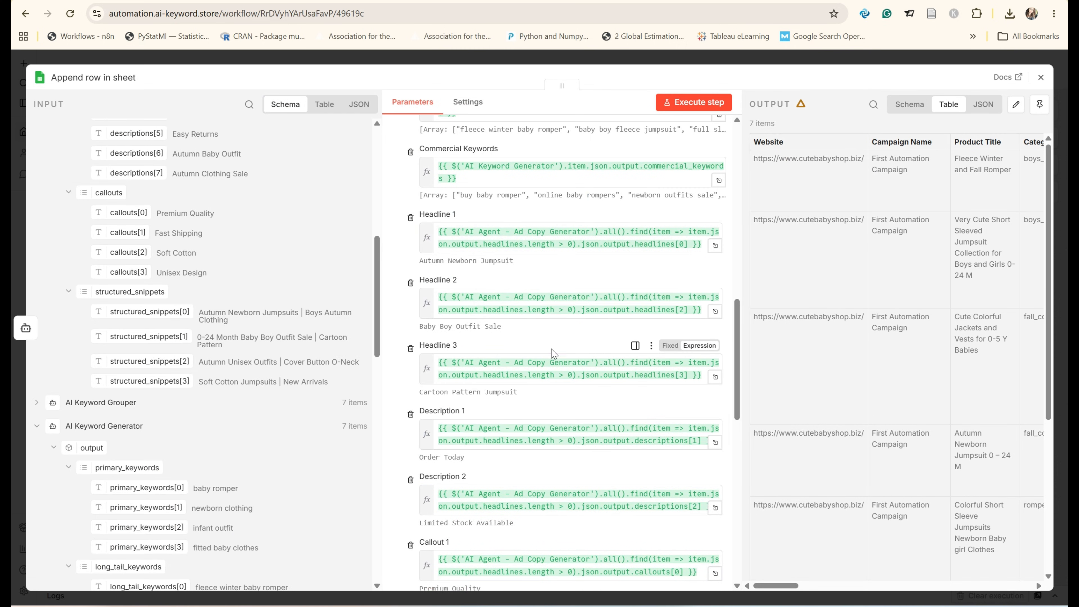
scroll(552, 355, "down", 5)
scroll(552, 355, "down", 8)
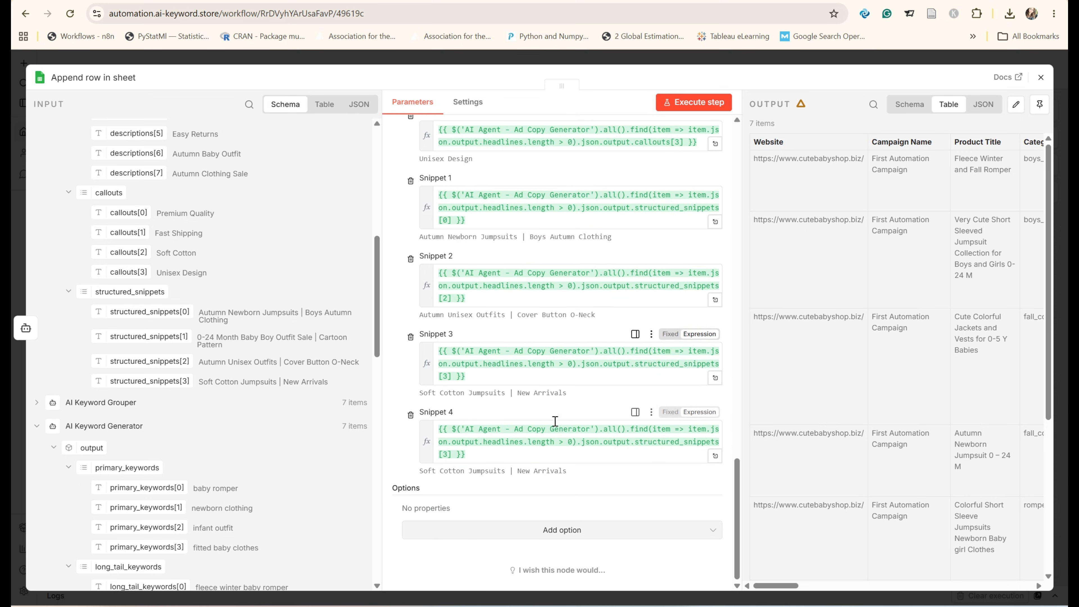
scroll(219, 312, "up", 4)
scroll(218, 311, "up", 5)
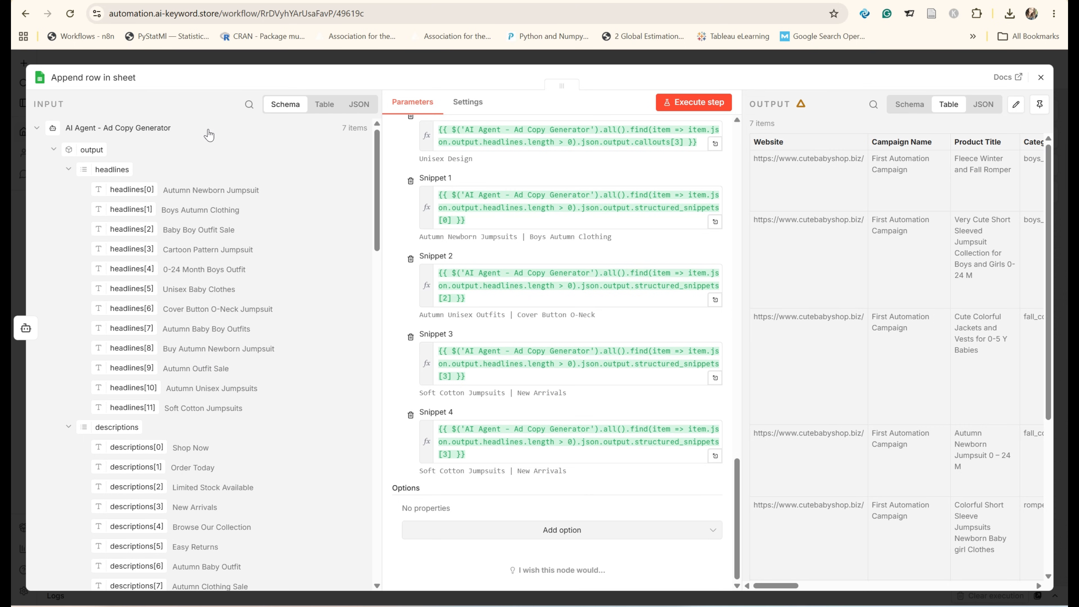
Step: Show the node output as a schema and execute the Append row step
left_click(901, 106)
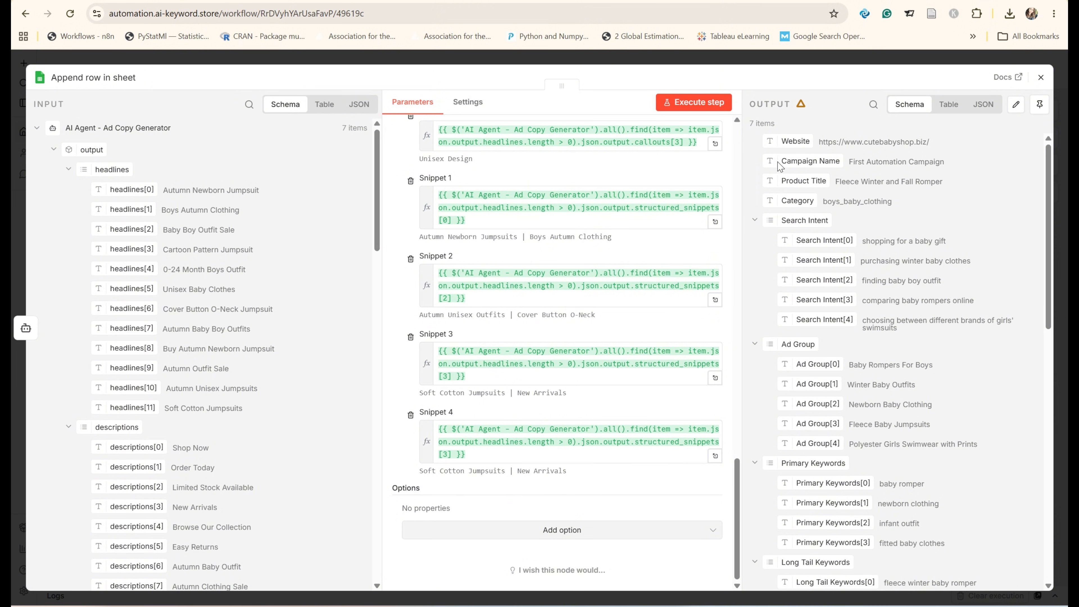
left_click(688, 105)
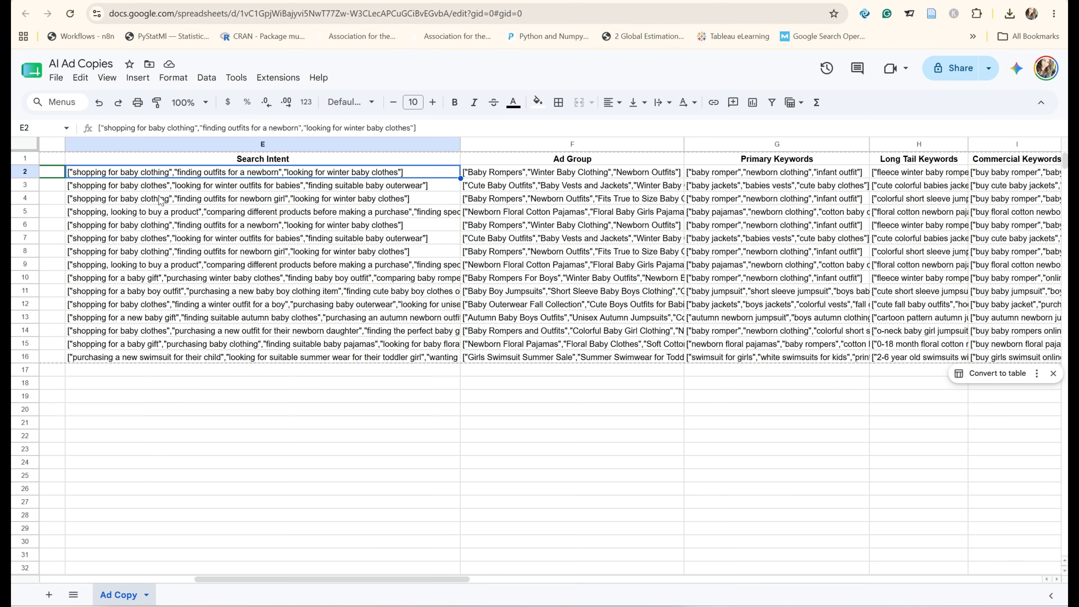
Step: Check the rows appended to the AI Ad Copies spreadsheet, then return to the workflow and close the Append row node
left_click_drag(293, 578, 138, 578)
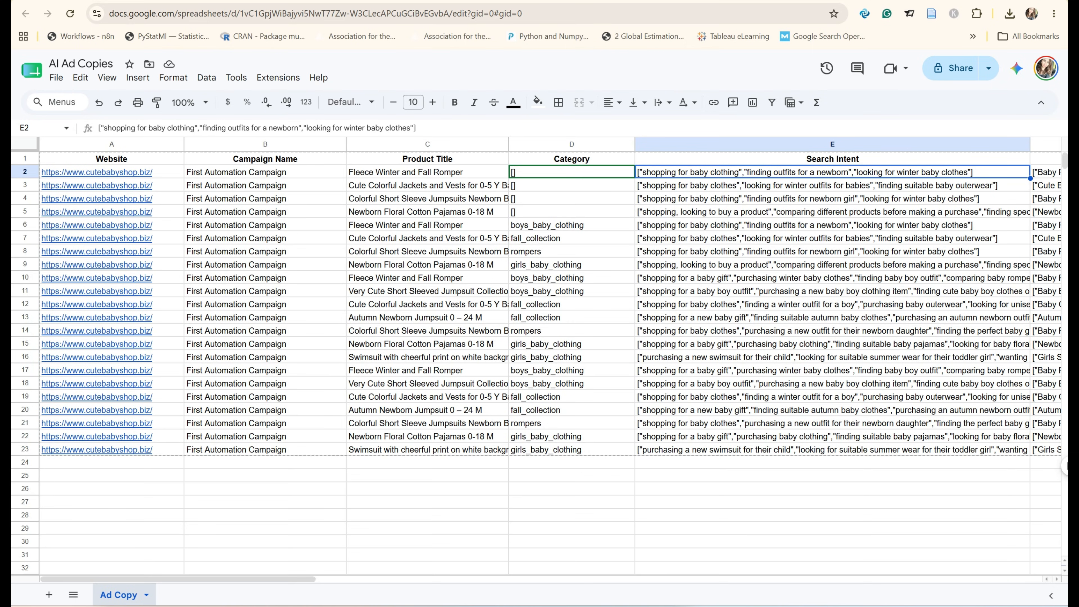
key("ctrl+Tab")
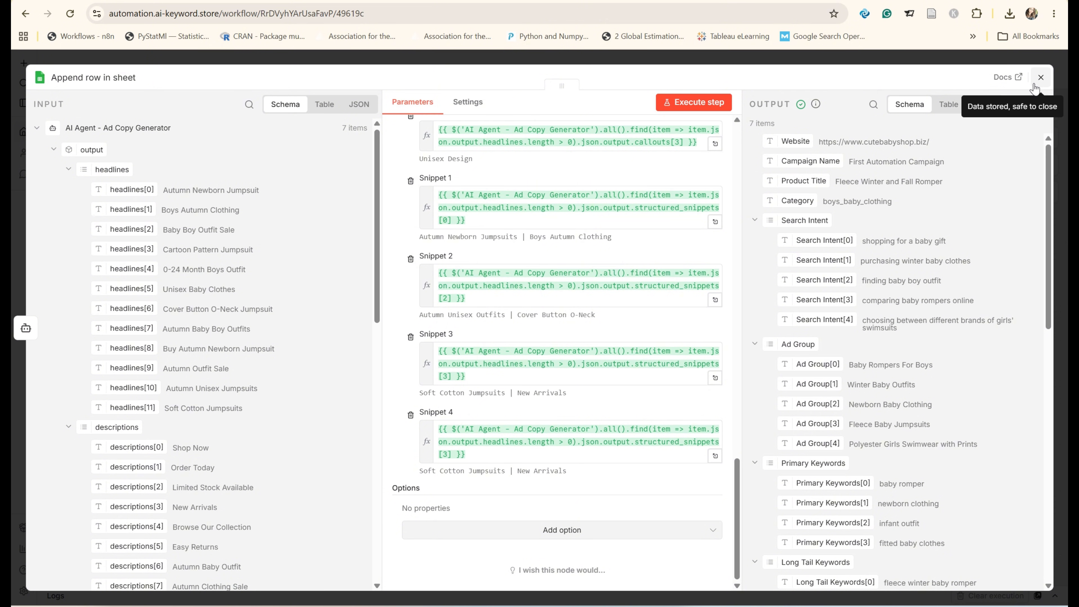
left_click(1040, 78)
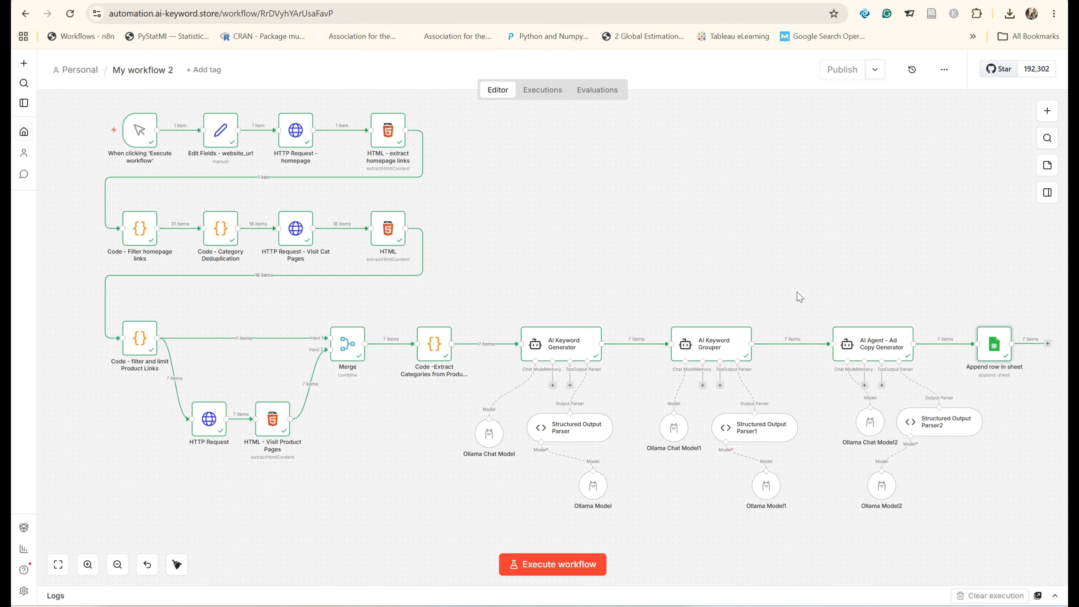